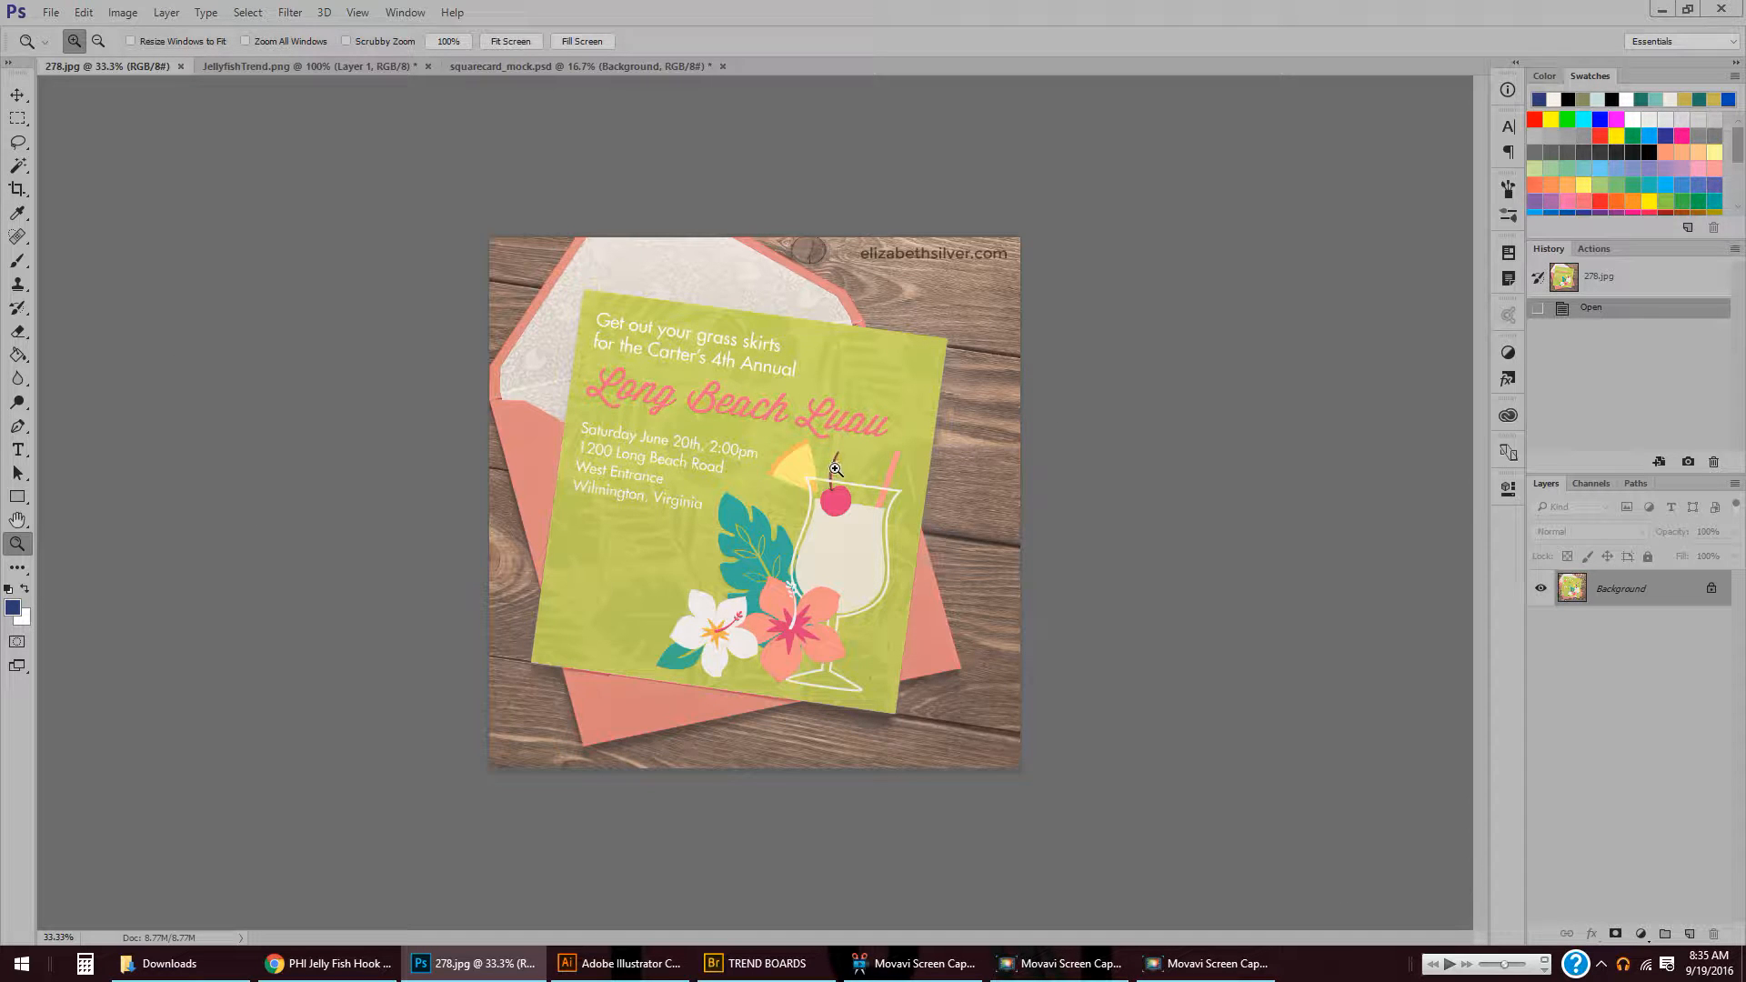
- Compare the squarecard_mock.psd mockup with the 278.jpg reference, including the blank card with Layer 1 hidden
{"action": "left_click", "coordinate": [500, 67]}
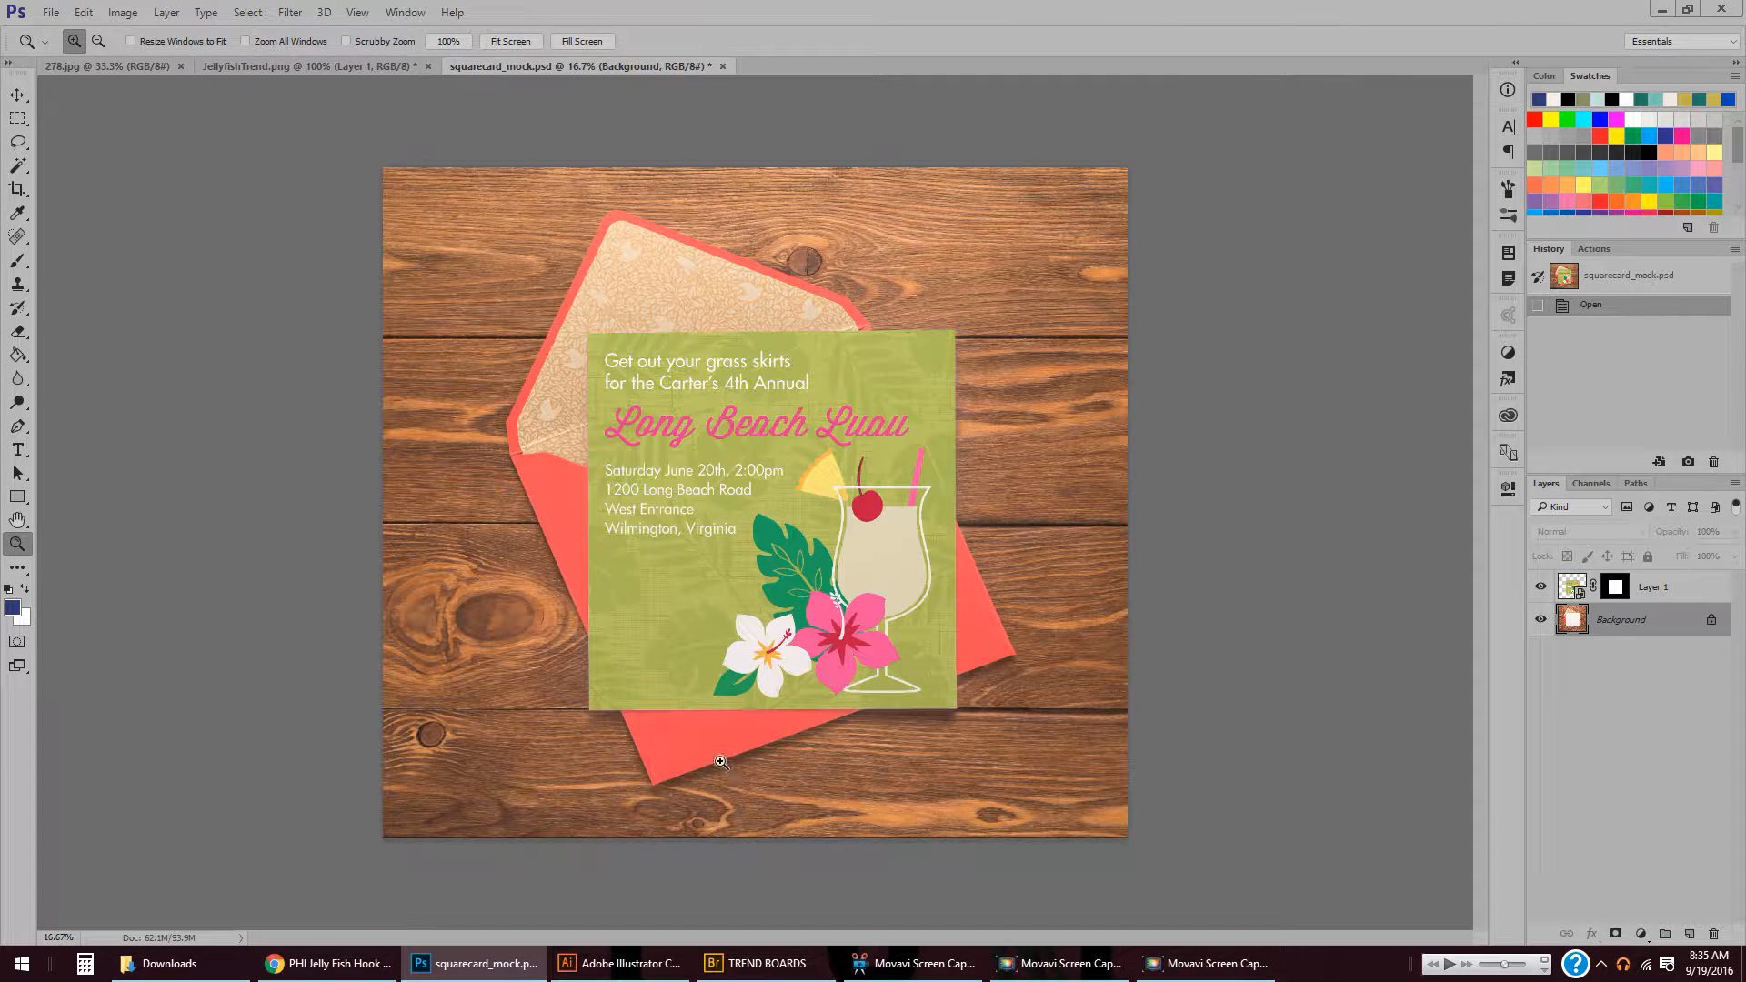
{"action": "left_click", "coordinate": [1542, 588]}
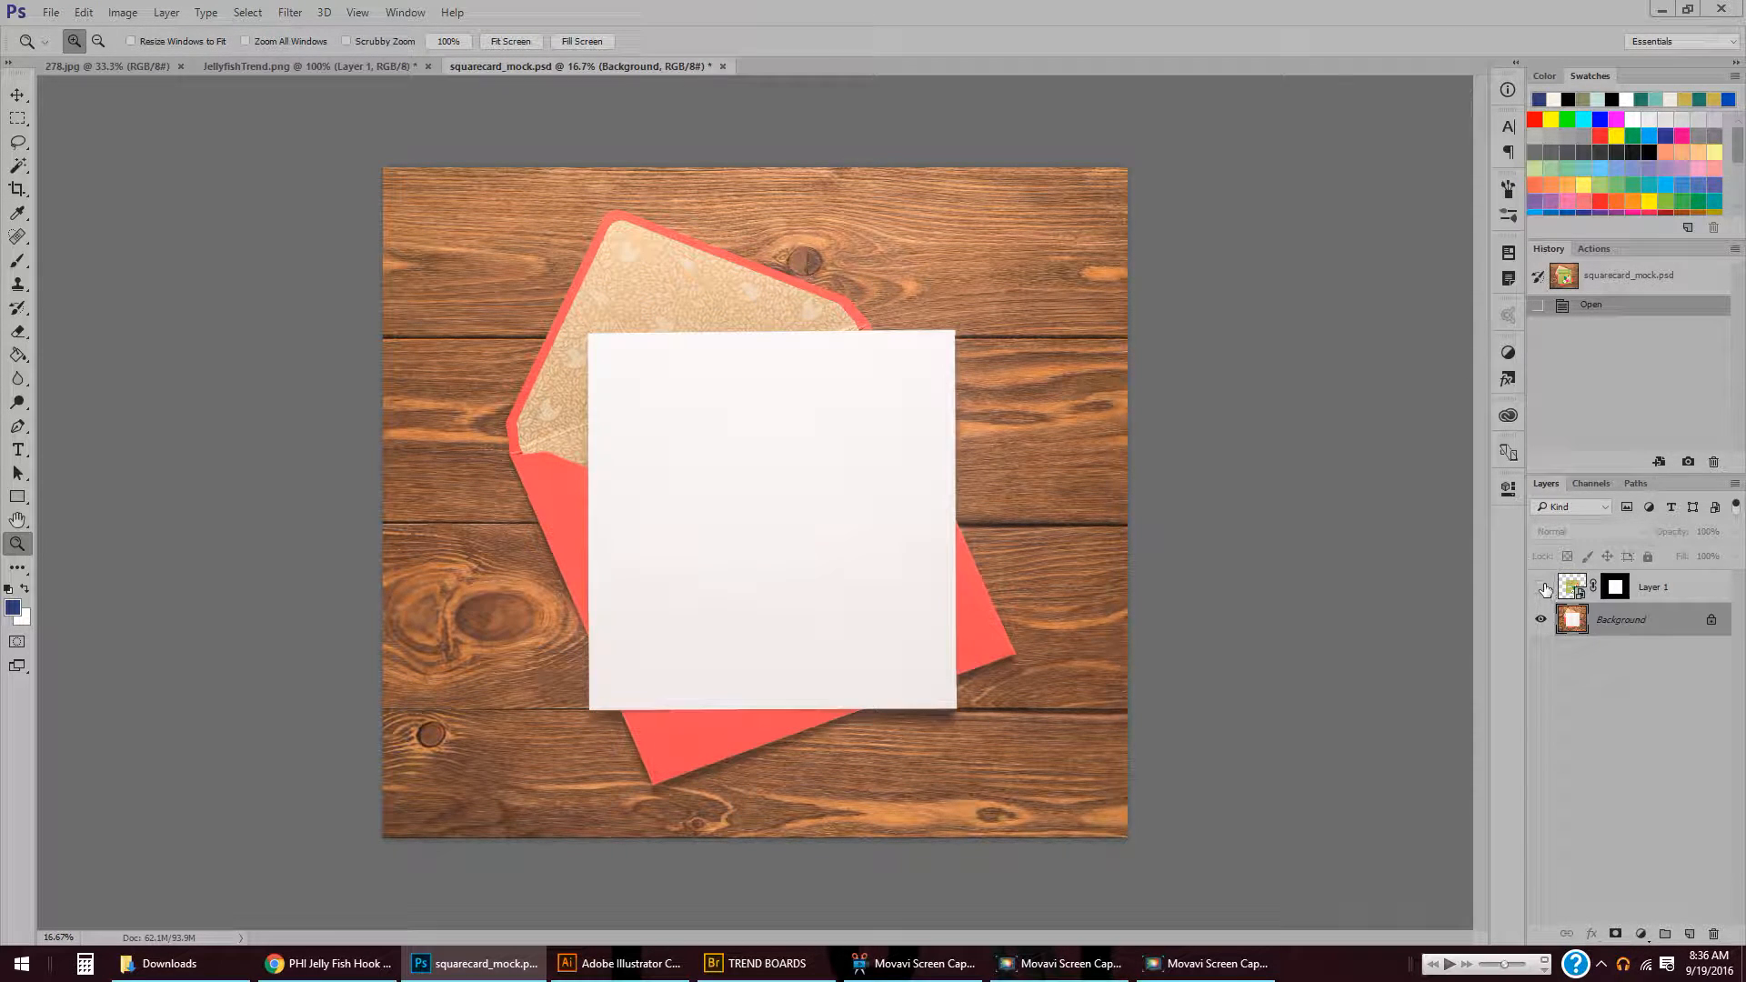
{"action": "left_click", "coordinate": [1541, 588]}
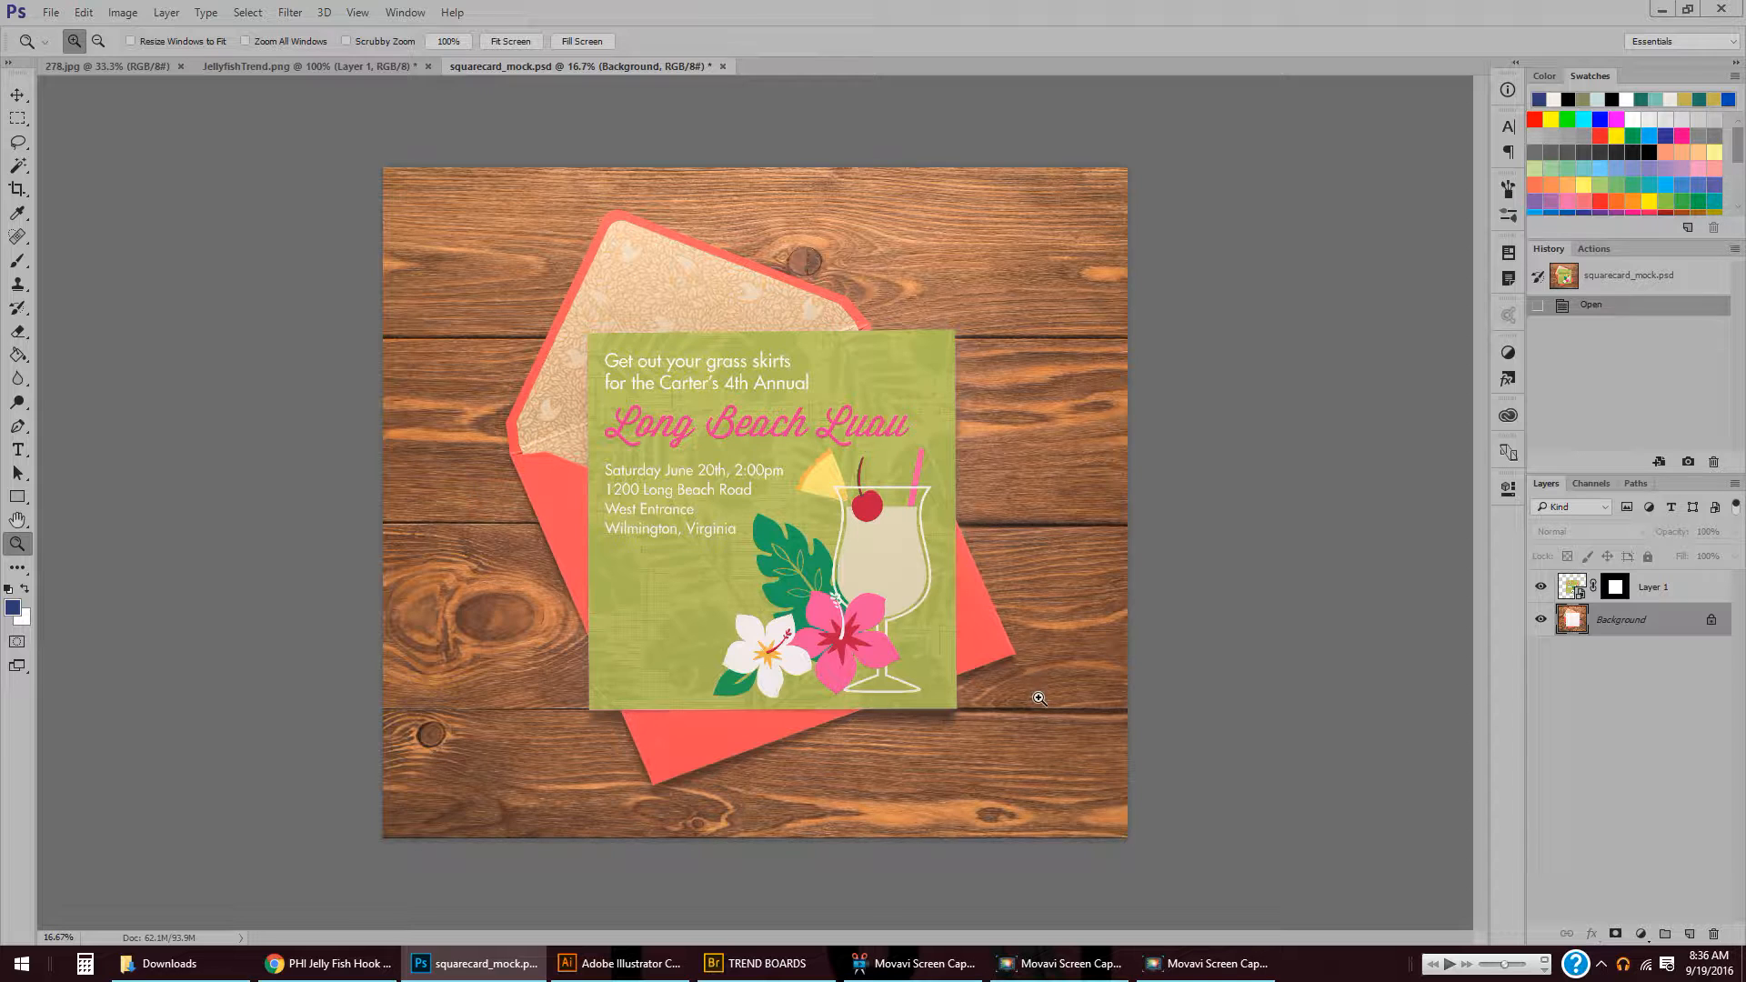
{"action": "left_click", "coordinate": [115, 69]}
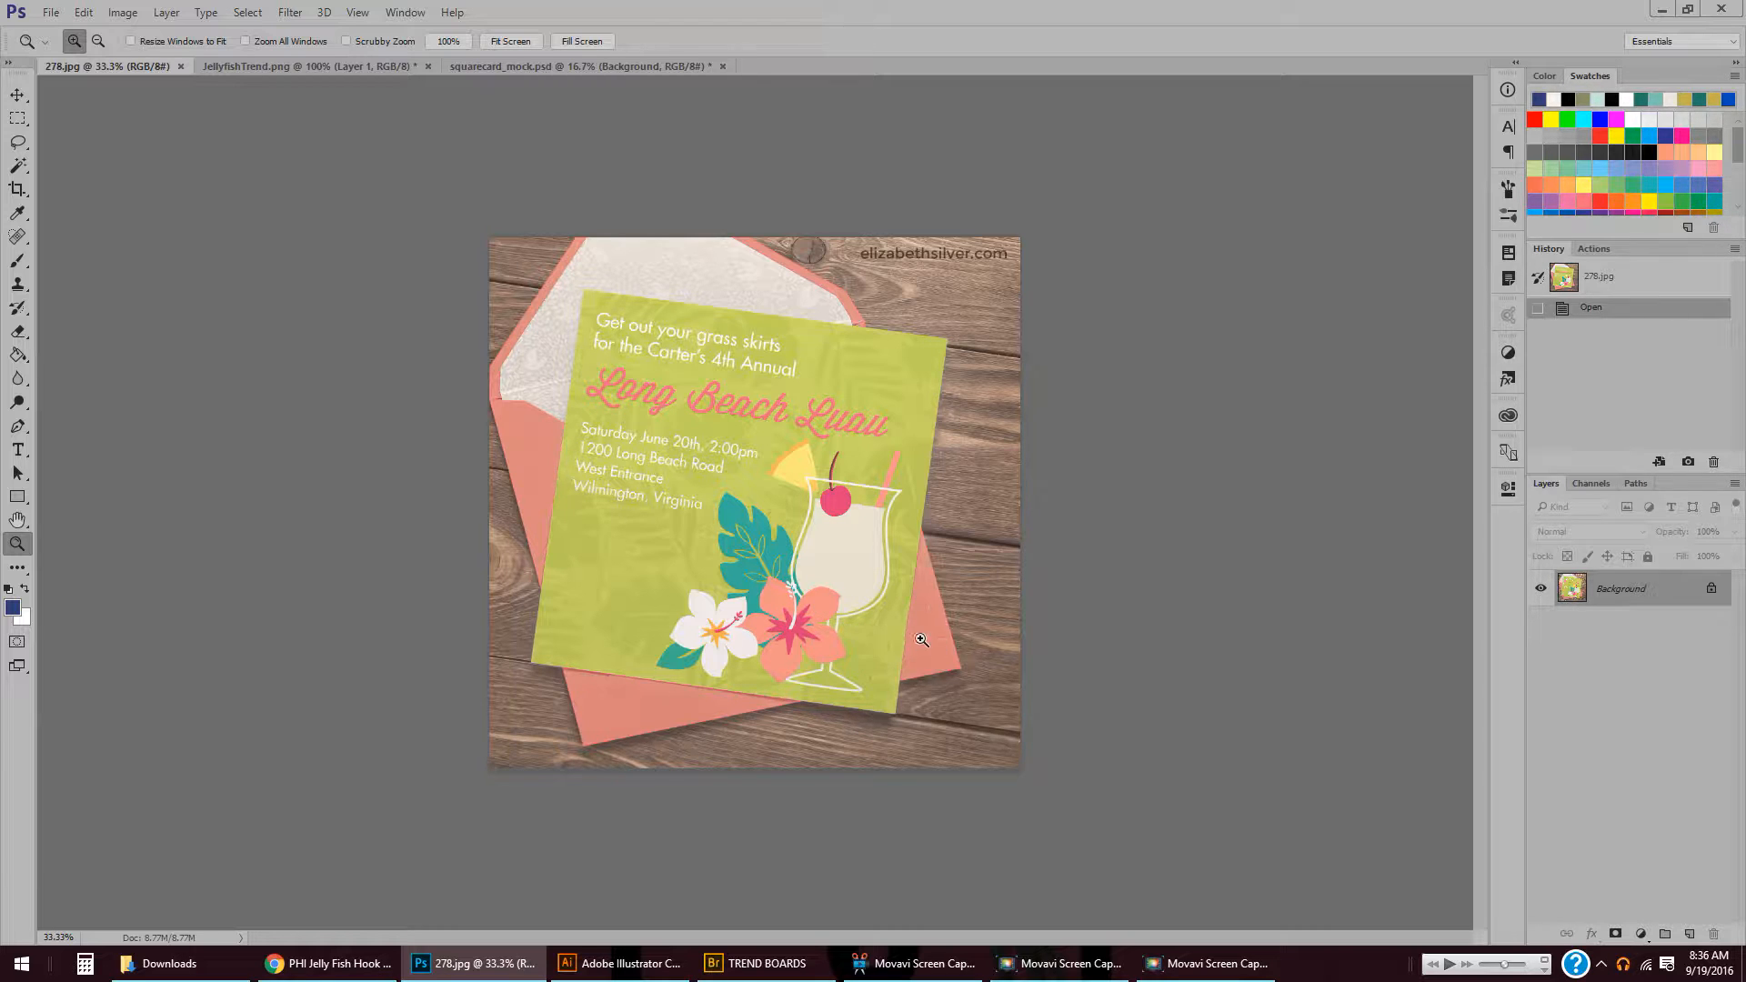
{"action": "left_click", "coordinate": [482, 64]}
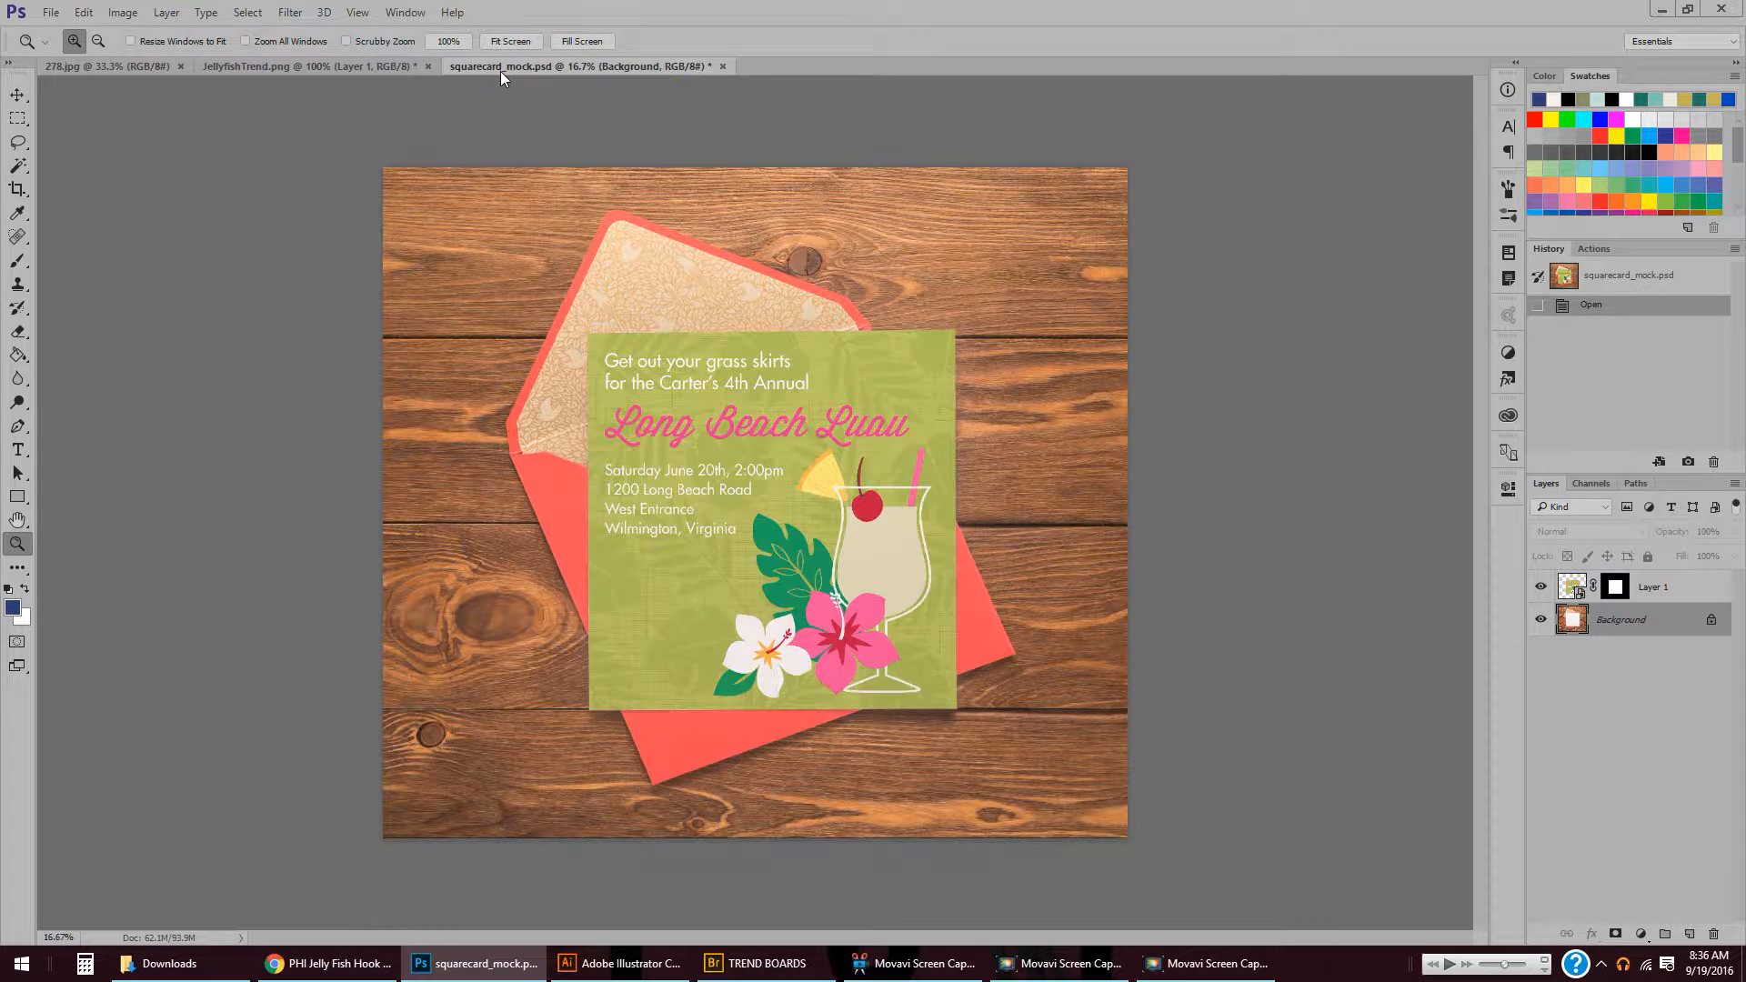
- Select the Background layer in squarecard_mock.psd and sample the envelope's coral colour with the Eyedropper
{"action": "left_click", "coordinate": [1642, 587]}
{"action": "left_click", "coordinate": [1620, 626]}
{"action": "left_click", "coordinate": [17, 215]}
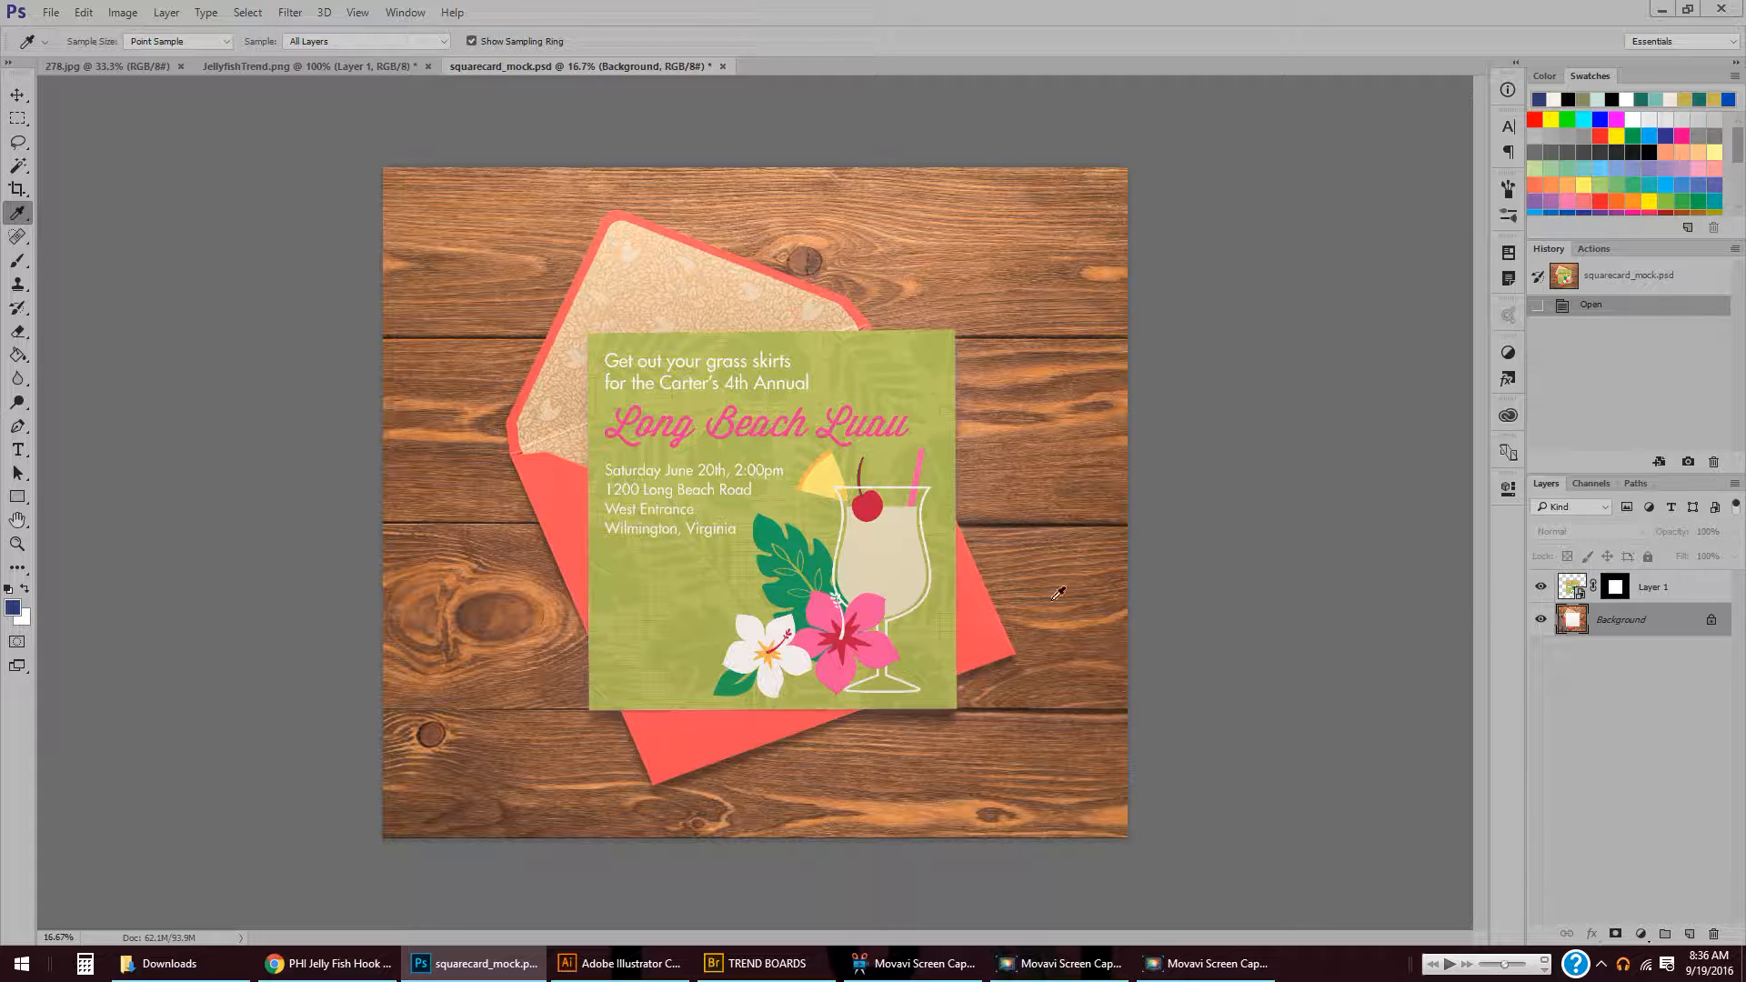
{"action": "left_click", "coordinate": [980, 602]}
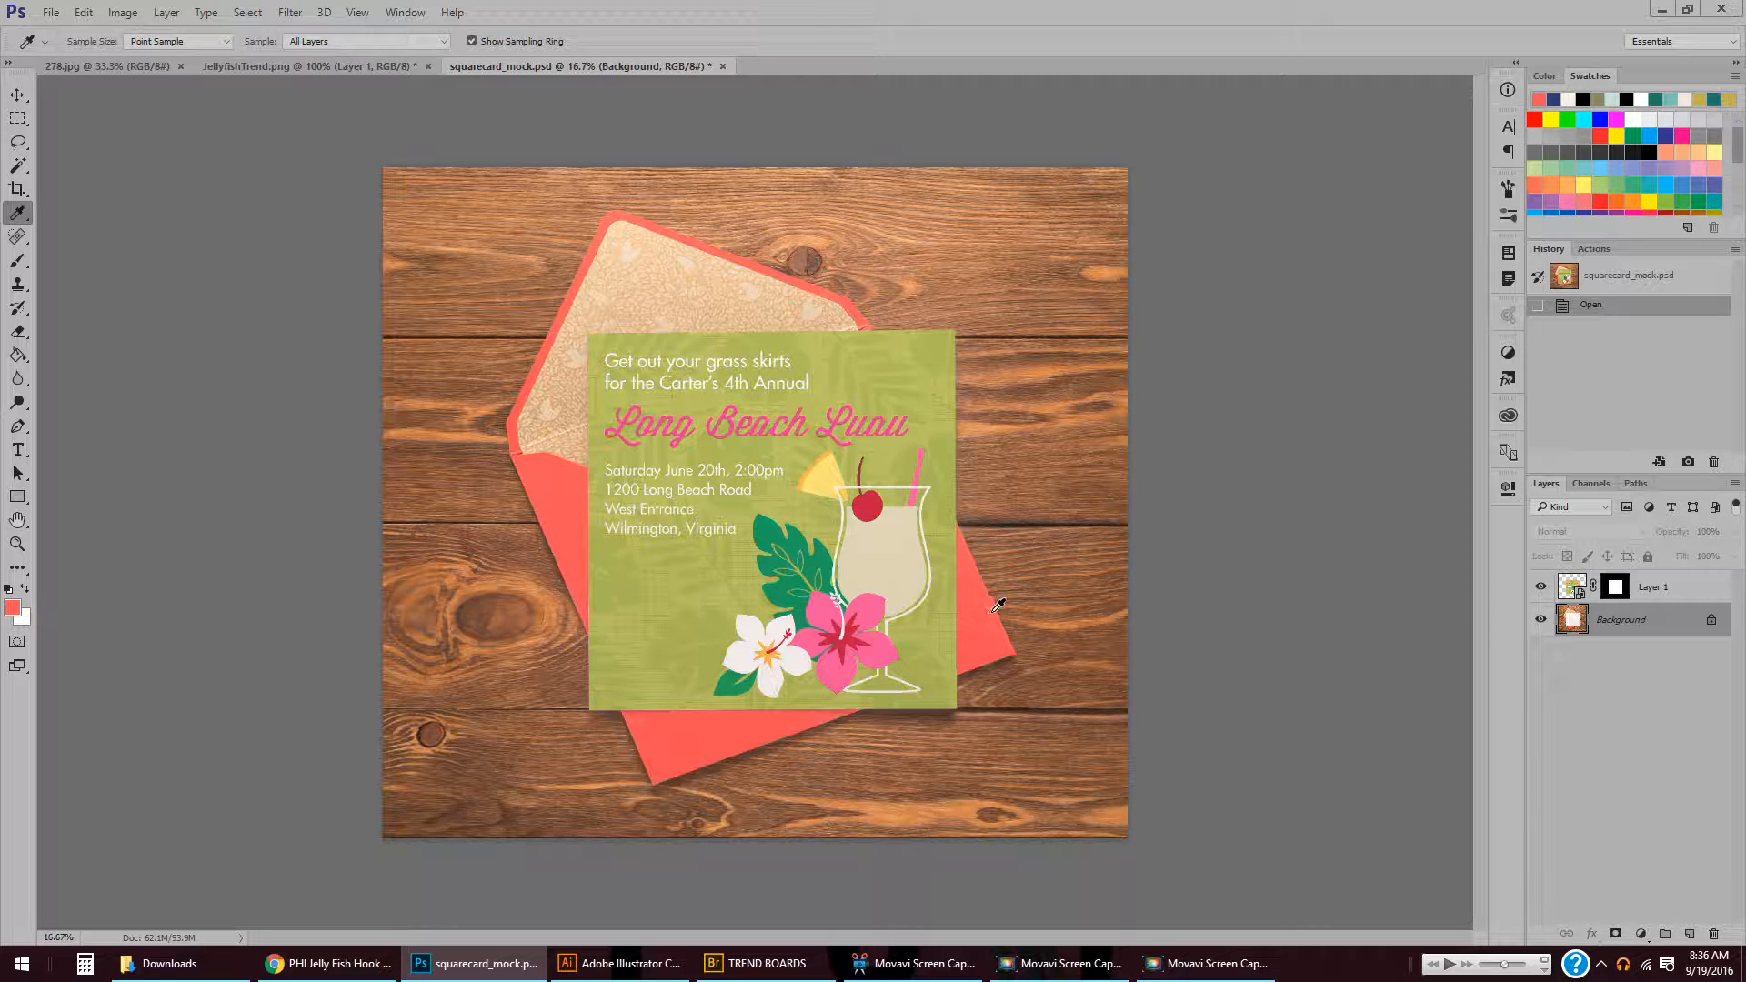
- Start Replace Color on the envelope's sampled coral and set the fuzziness to 67
{"action": "left_click", "coordinate": [122, 13]}
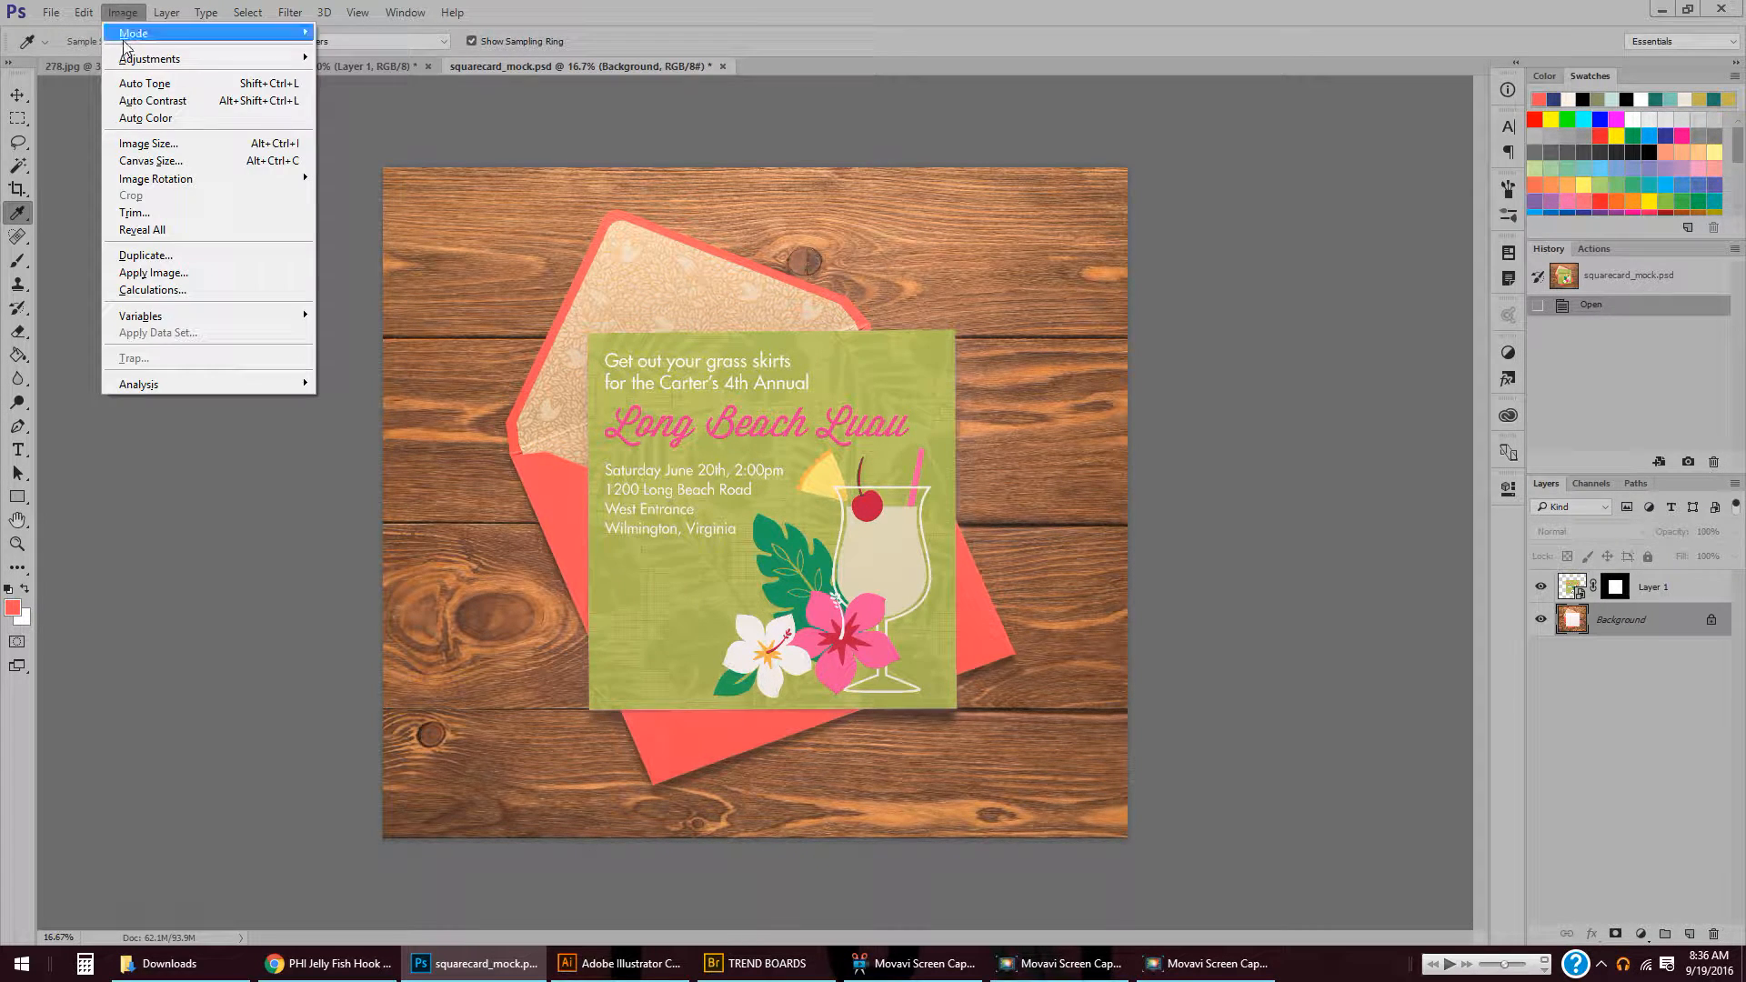
{"action": "mouse_move", "coordinate": [135, 62]}
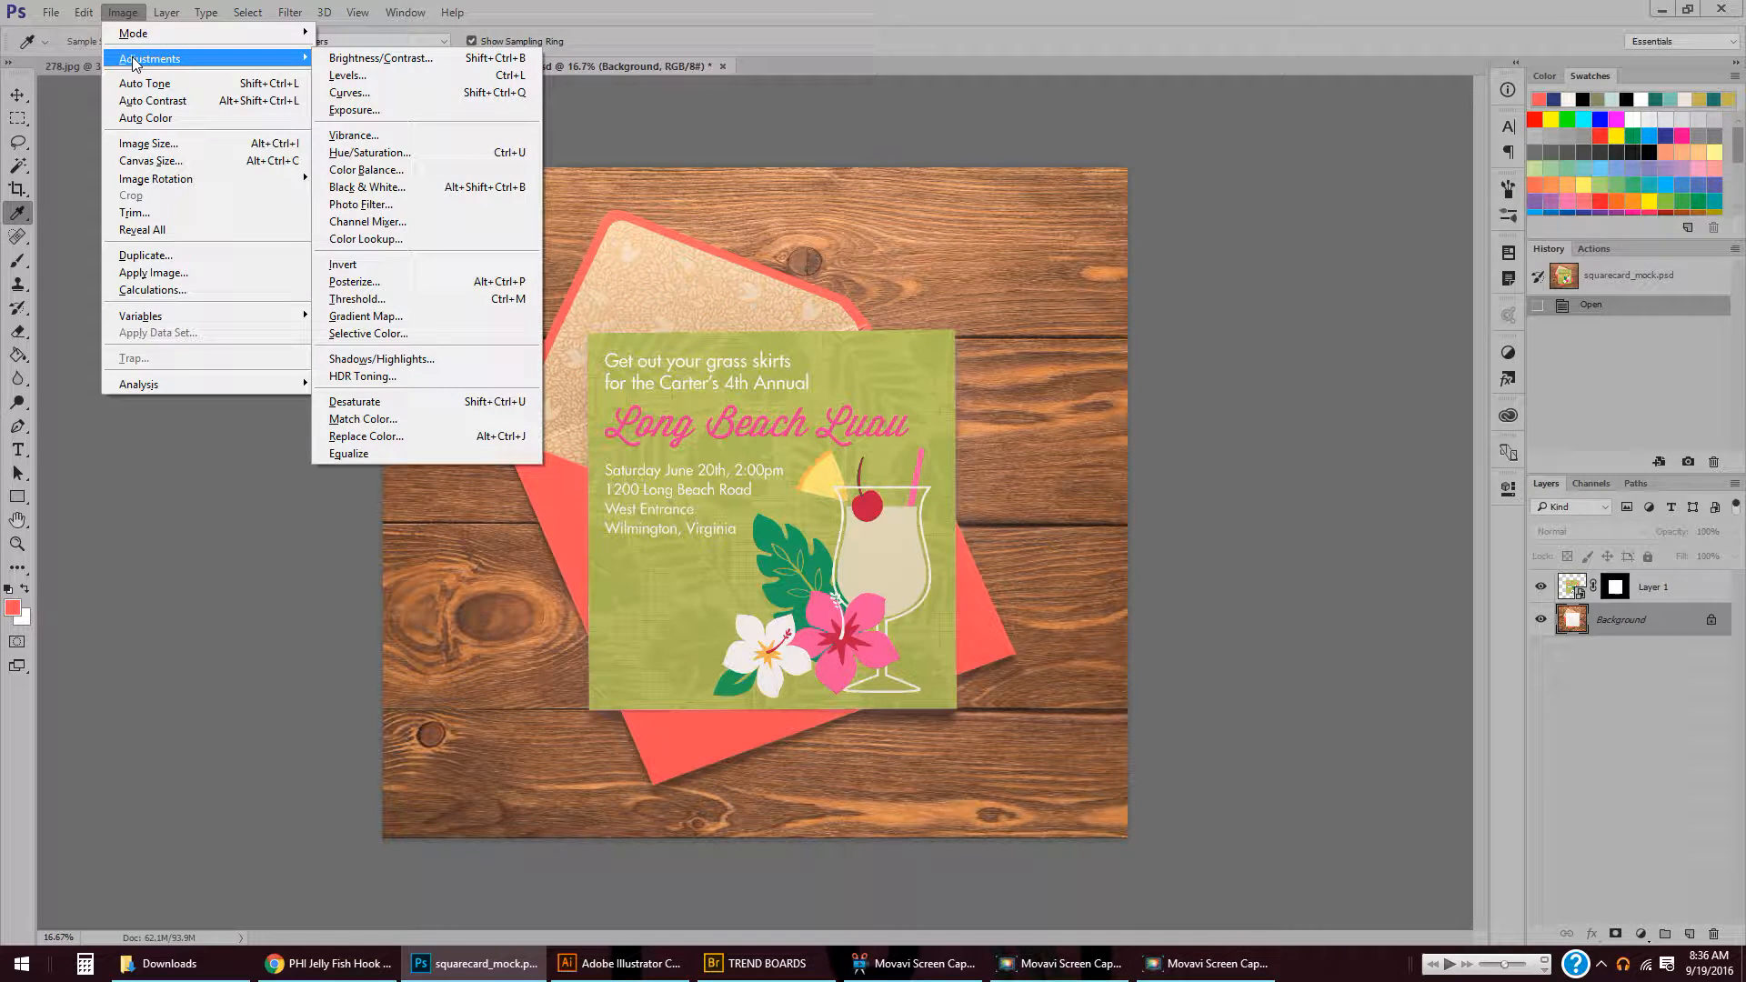
{"action": "left_click", "coordinate": [422, 434]}
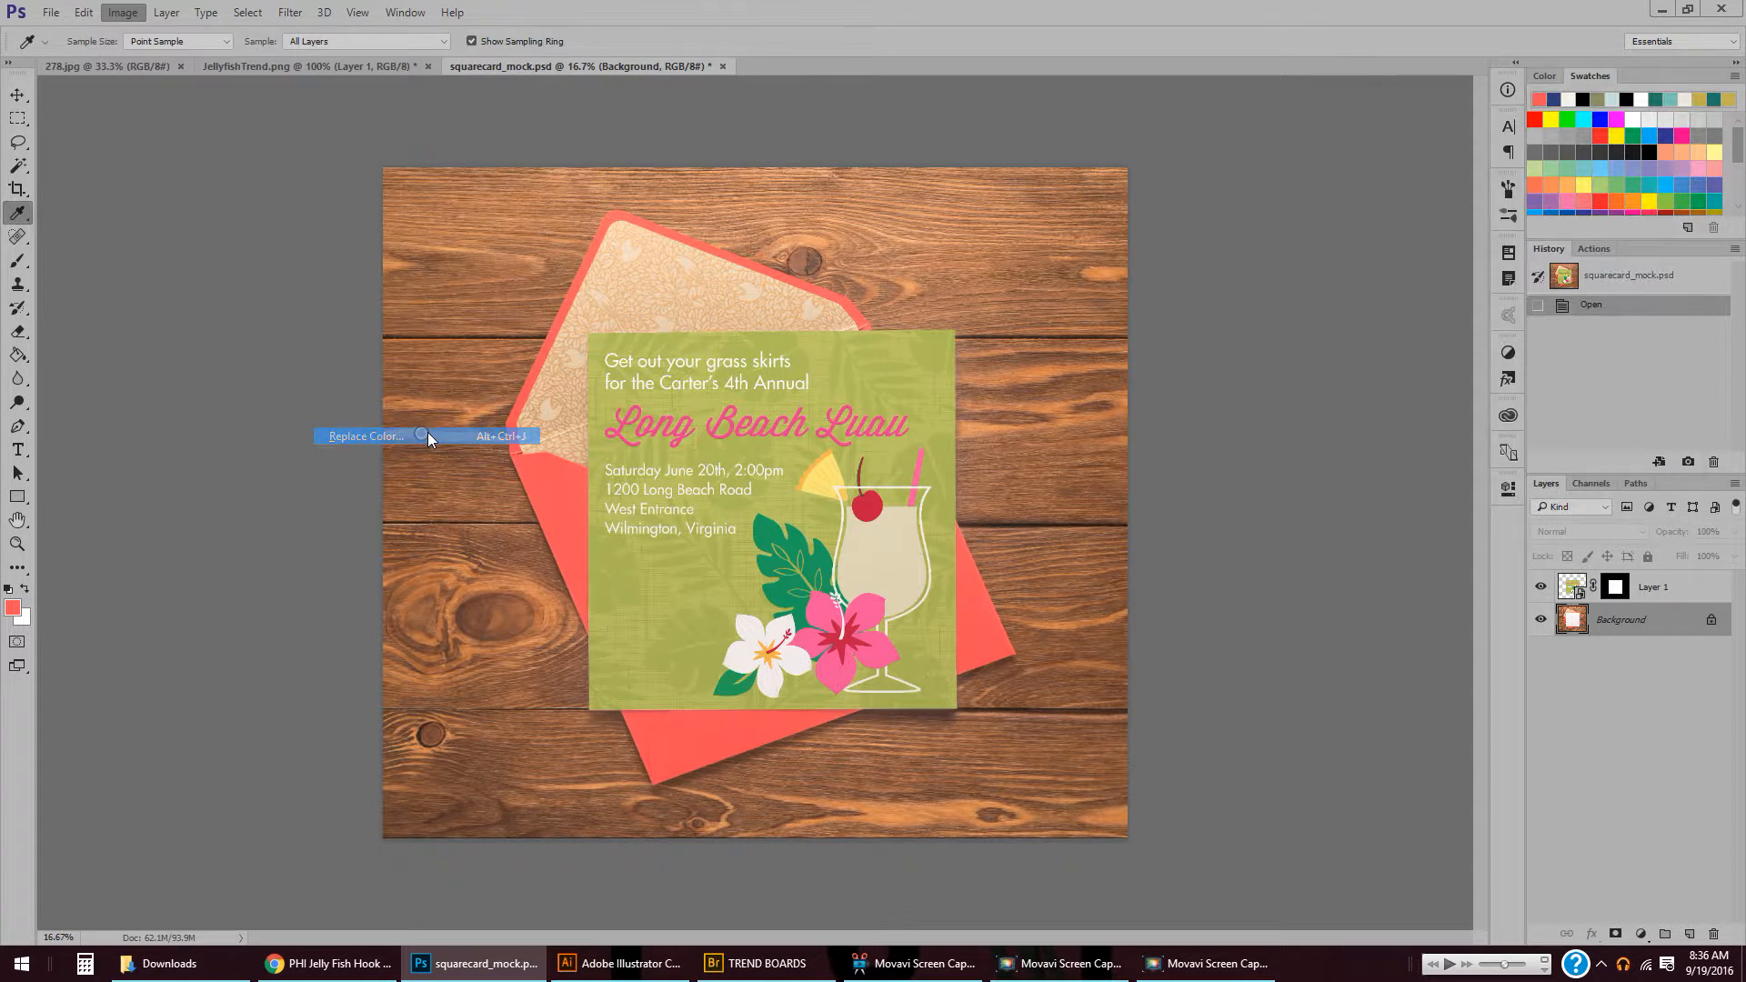
{"action": "left_click_drag", "start_coordinate": [1482, 107], "coordinate": [1368, 116]}
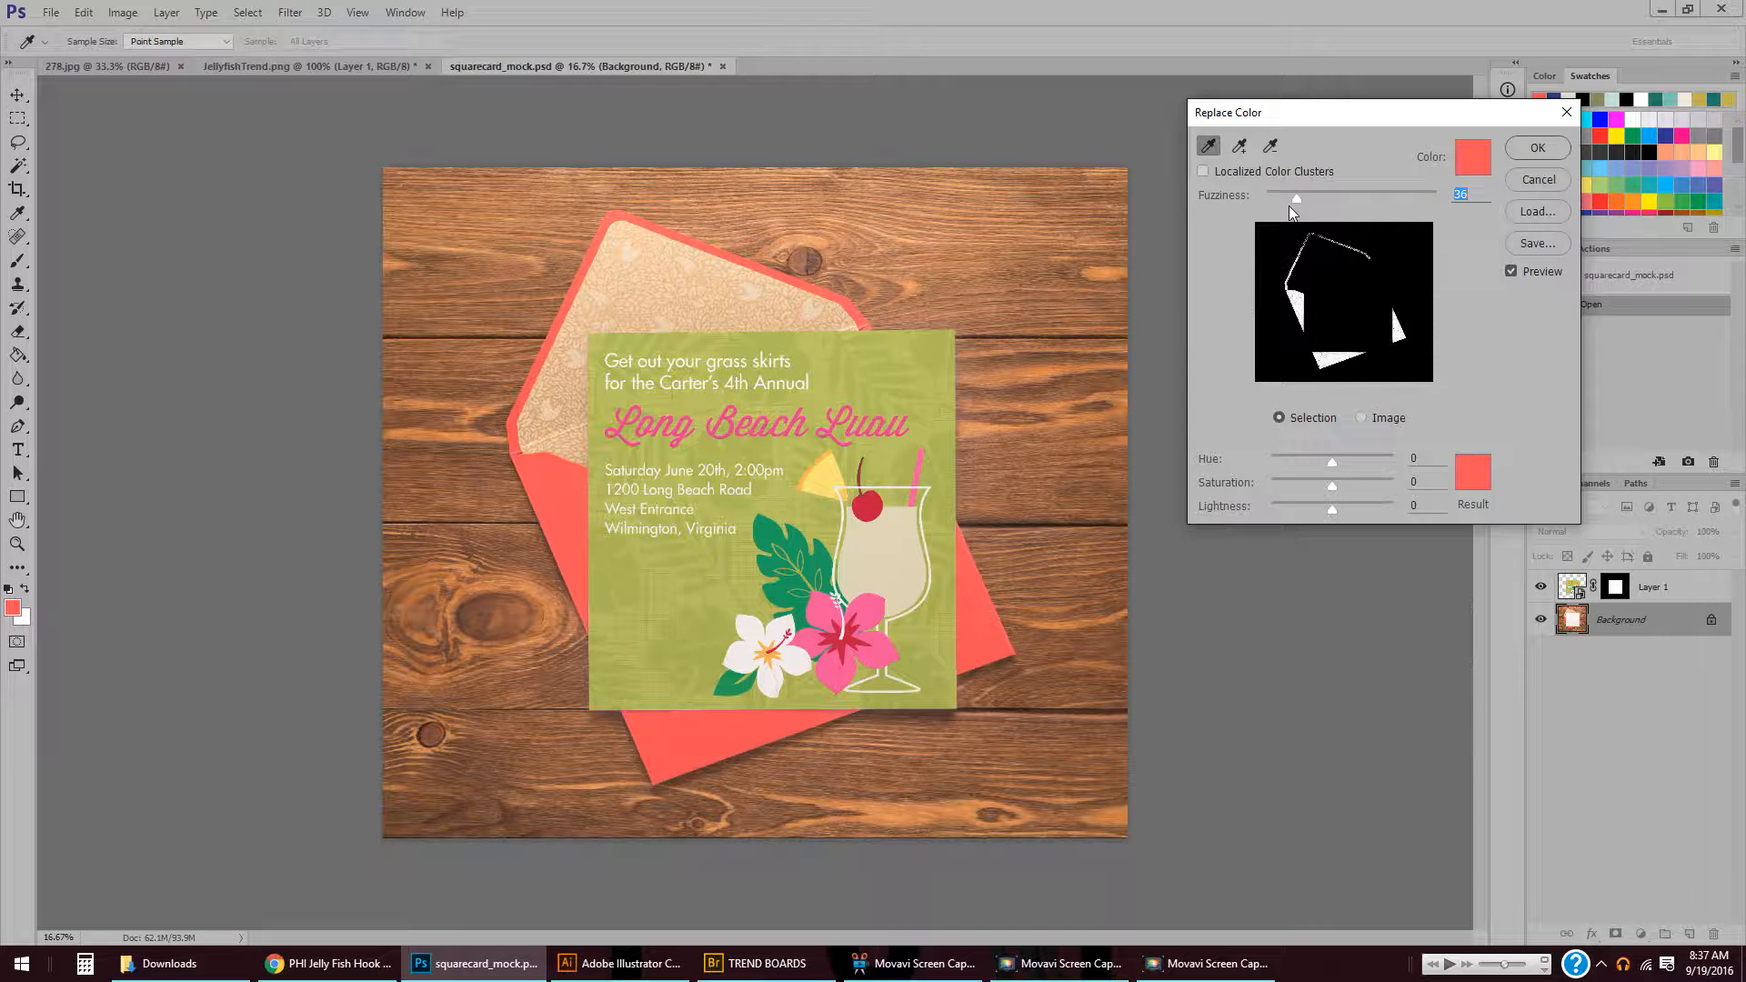
{"action": "left_click_drag", "start_coordinate": [1295, 198], "coordinate": [1338, 200]}
{"action": "left_click_drag", "start_coordinate": [1373, 193], "coordinate": [1437, 193]}
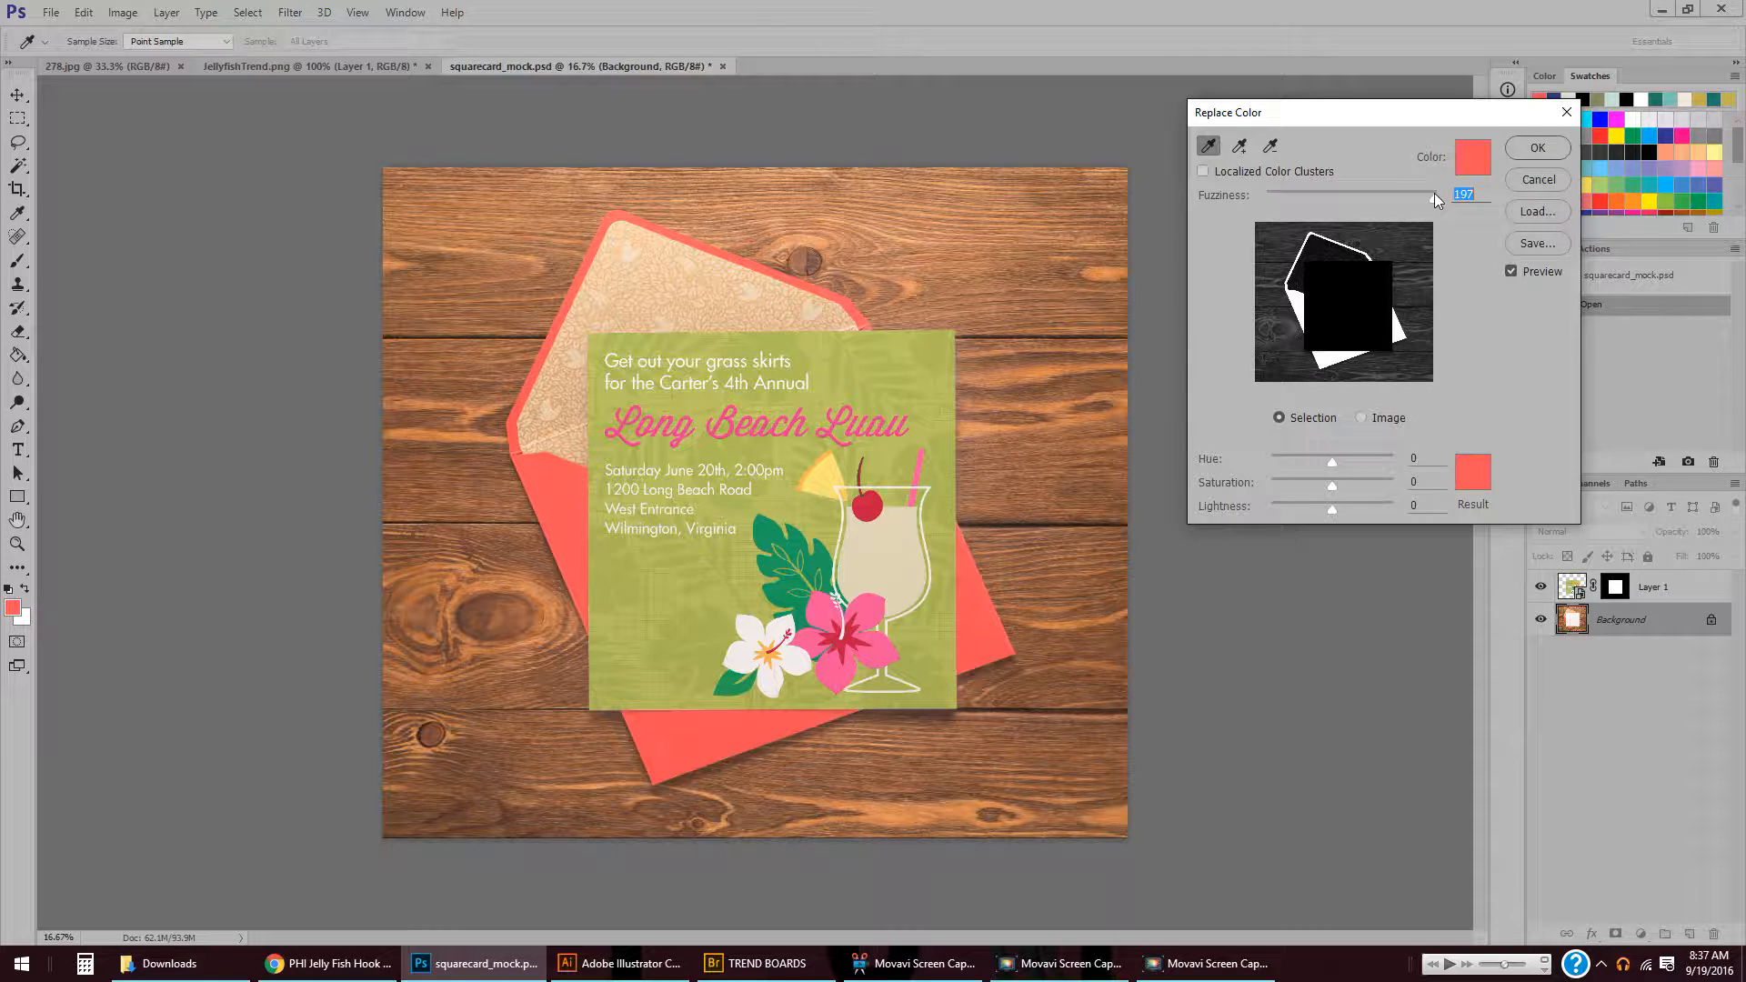
{"action": "left_click_drag", "start_coordinate": [1432, 194], "coordinate": [1326, 199]}
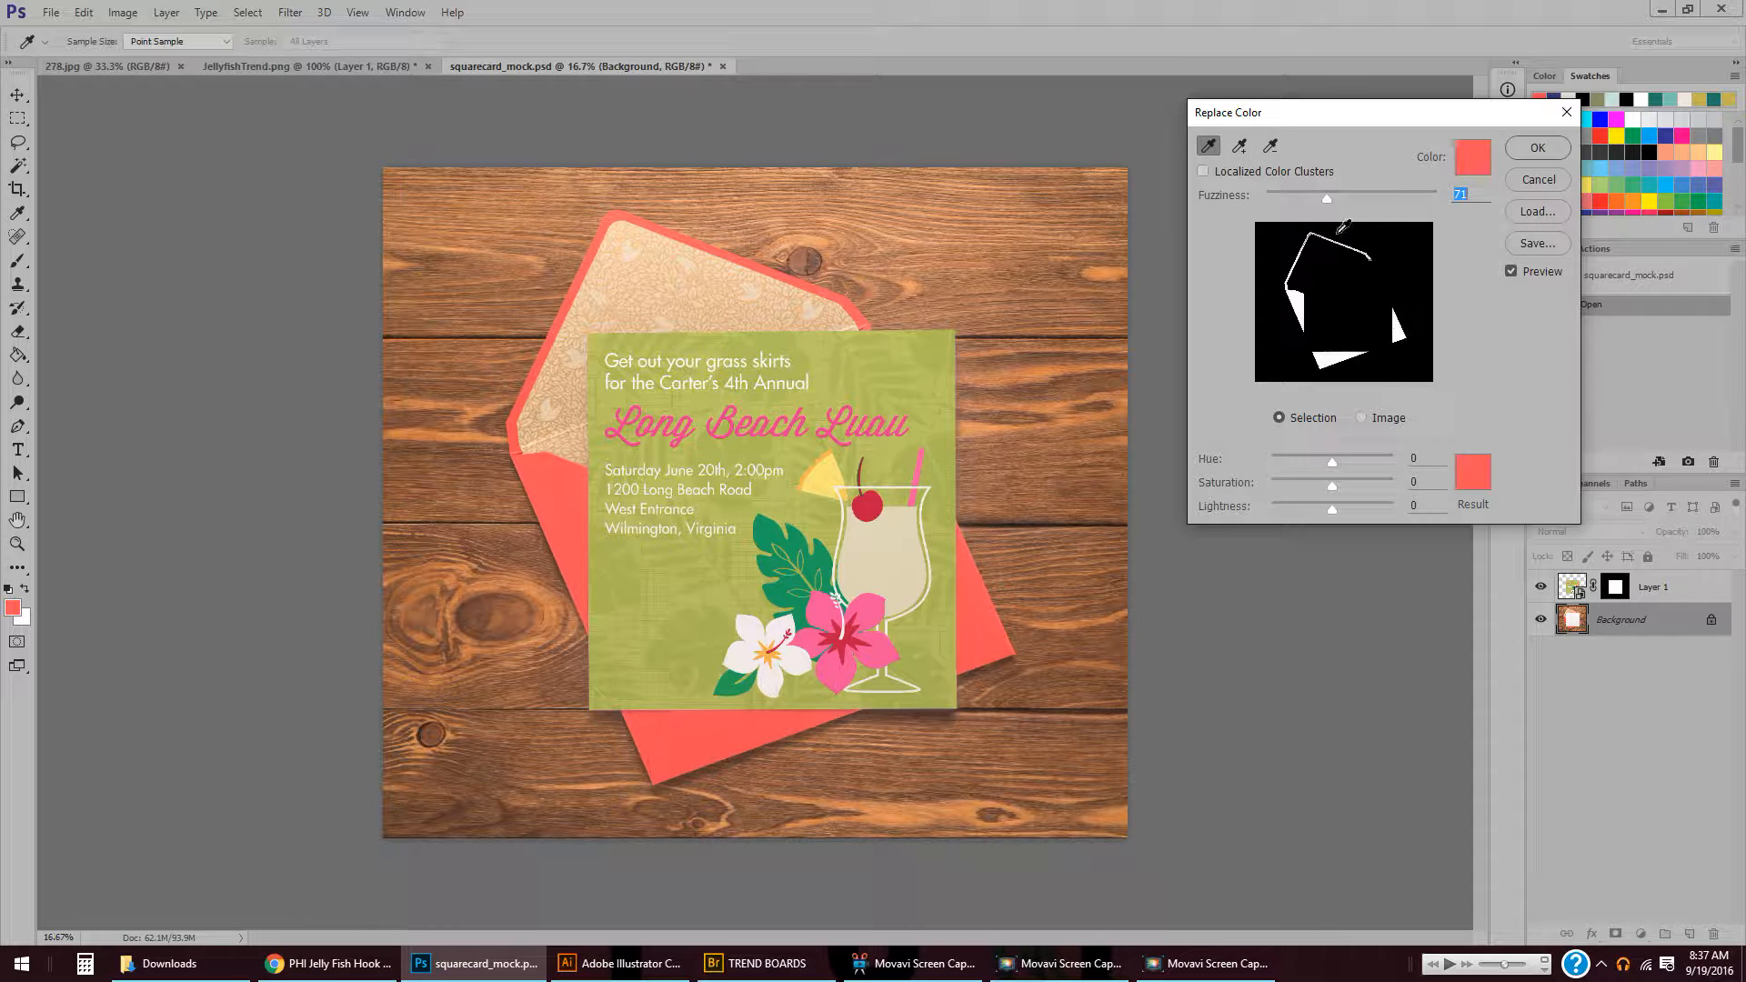
{"action": "left_click_drag", "start_coordinate": [1326, 198], "coordinate": [1323, 198]}
- Set the replacement hue to -36 and lightness to -69, and add the envelope's leftover edge below the card to the colour selection
{"action": "mouse_move", "coordinate": [1333, 459]}
{"action": "left_mouse_down"}
{"action": "mouse_move", "coordinate": [1382, 464]}
{"action": "mouse_move", "coordinate": [1317, 466]}
{"action": "left_mouse_up"}
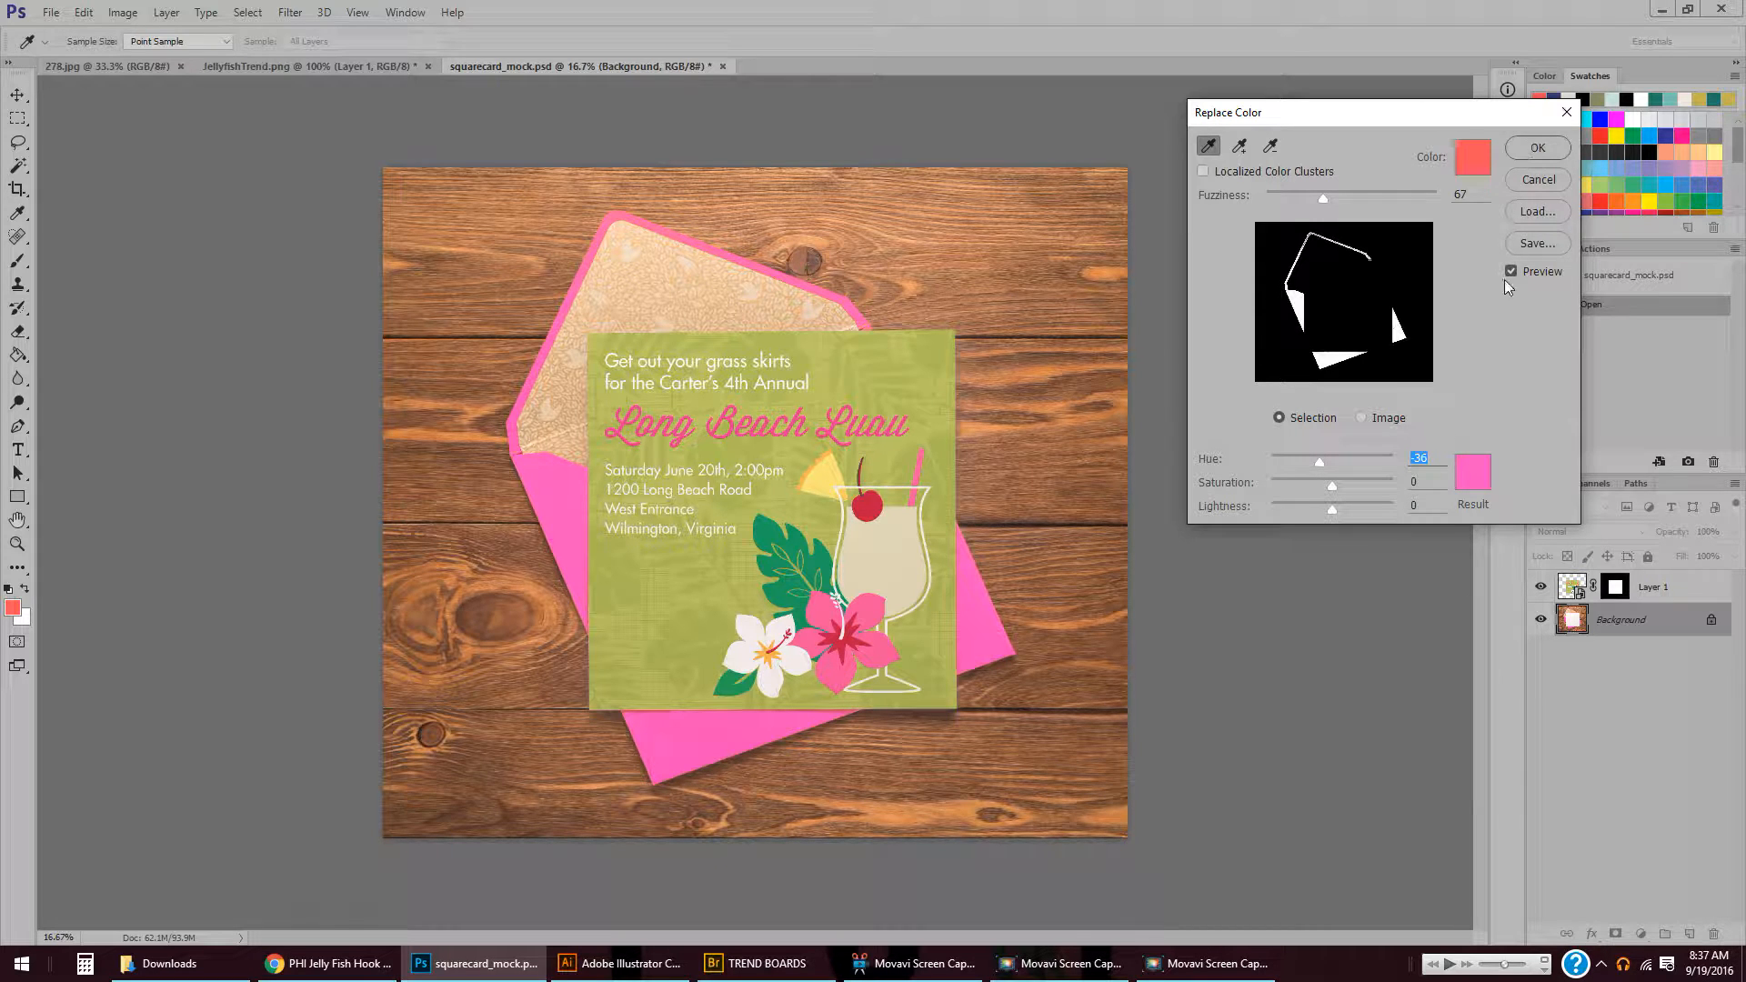
{"action": "left_click", "coordinate": [1291, 507]}
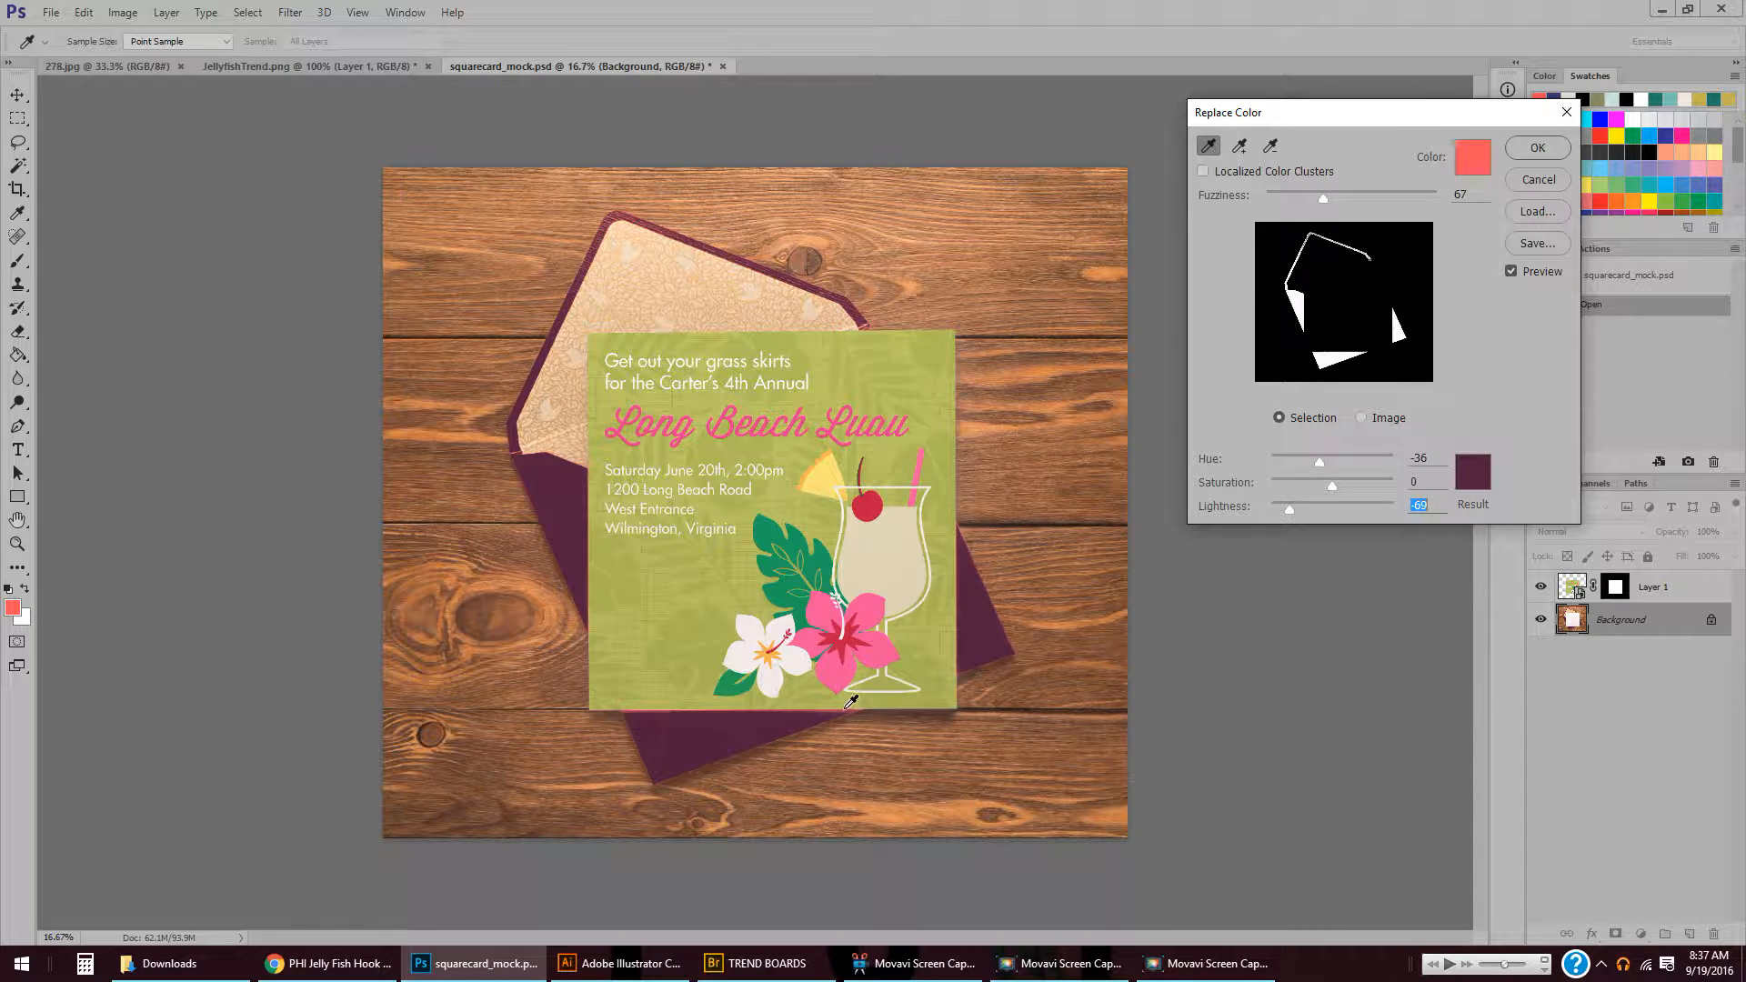
{"action": "left_click", "coordinate": [1239, 147]}
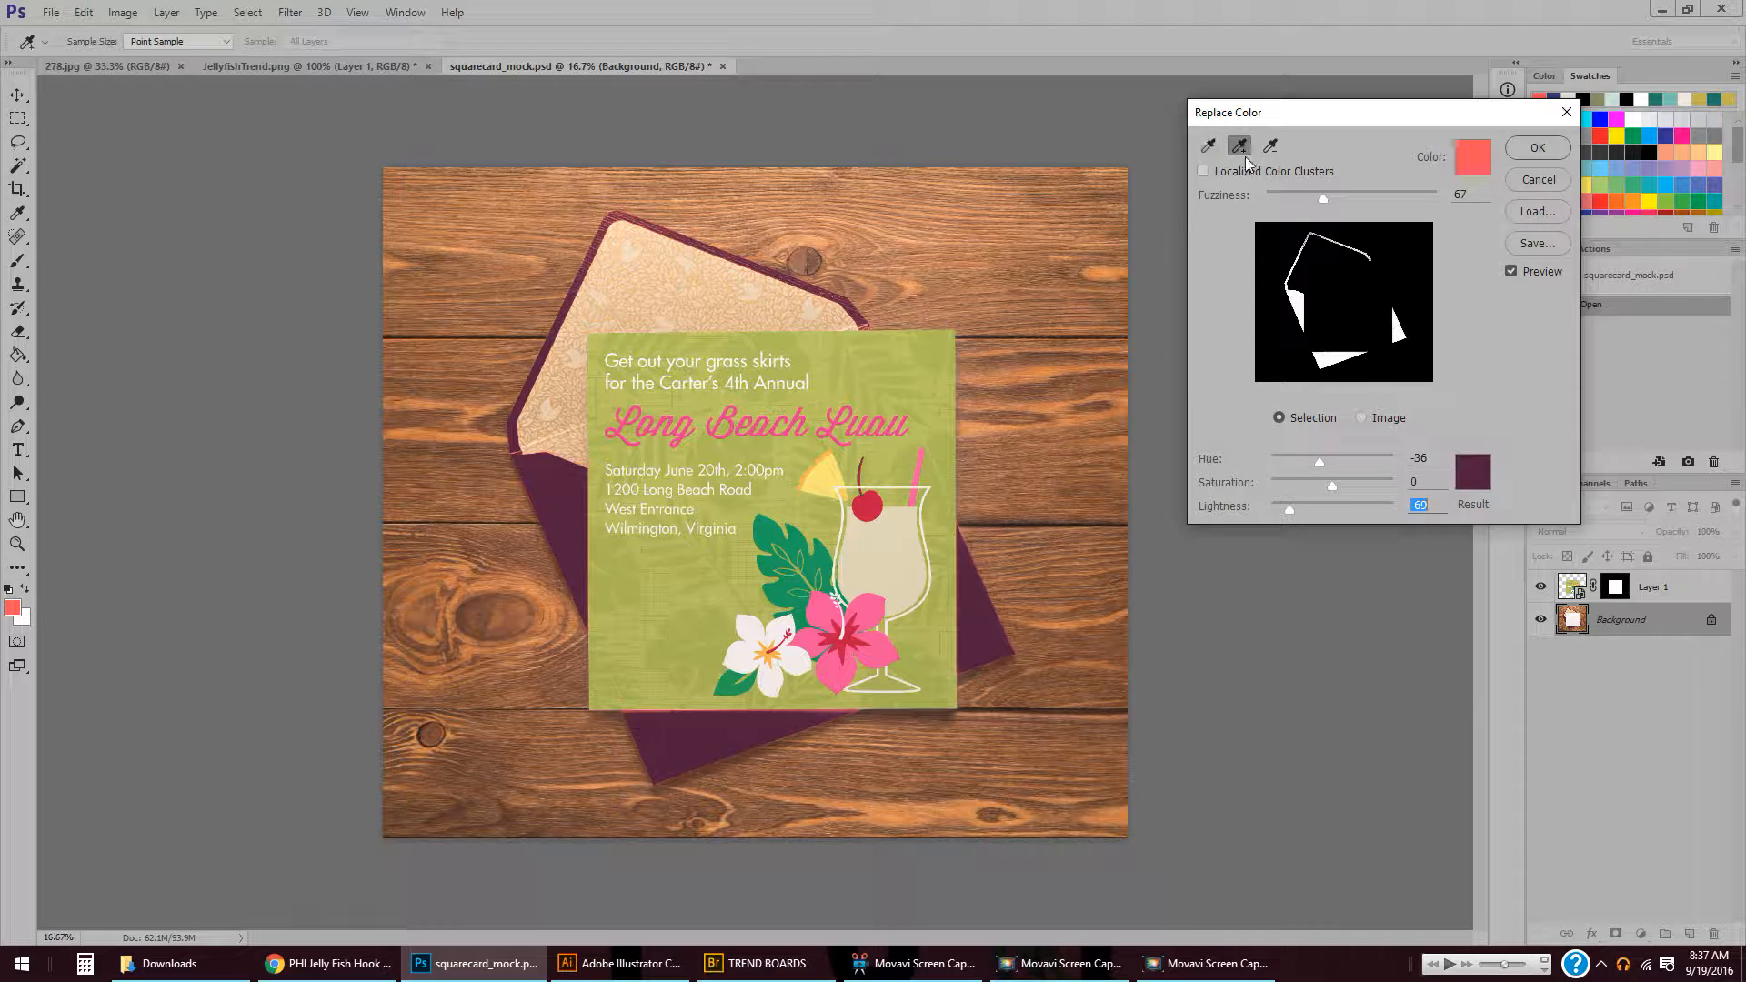
{"action": "left_click", "coordinate": [834, 709]}
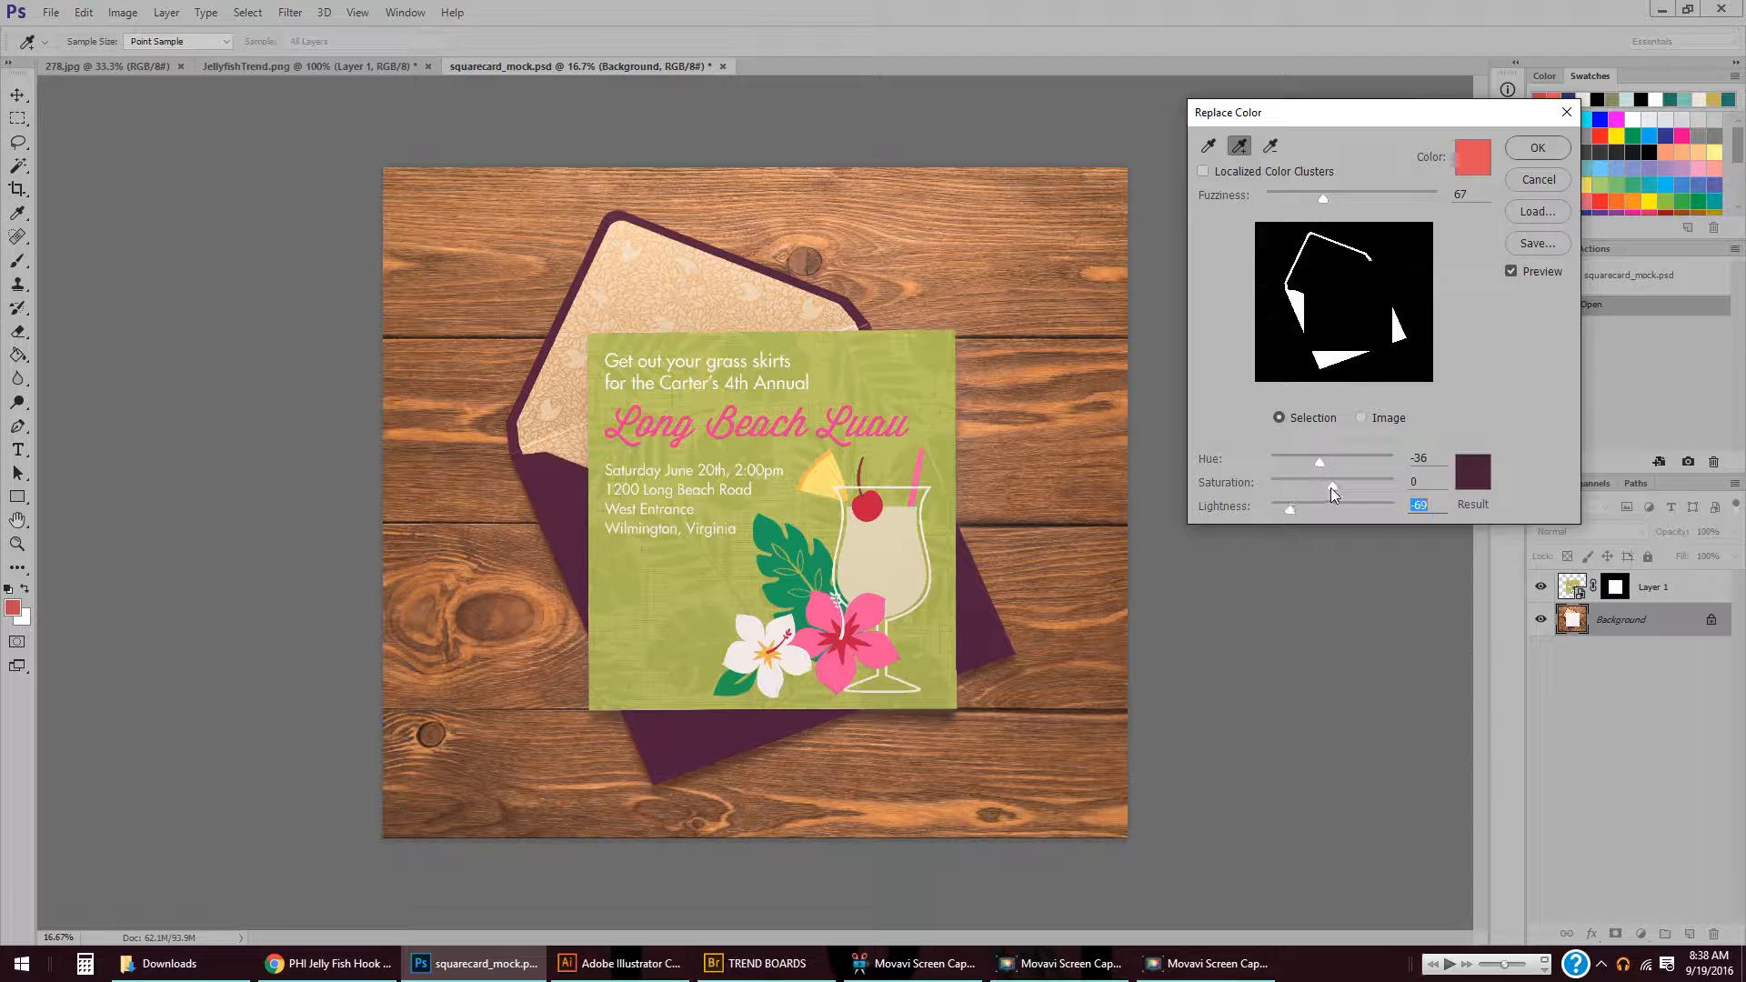
- Set the replacement saturation to -23 and lightness to 0, and apply the pink colour to the envelope
{"action": "mouse_move", "coordinate": [1333, 487]}
{"action": "left_mouse_down"}
{"action": "mouse_move", "coordinate": [1393, 482]}
{"action": "mouse_move", "coordinate": [1319, 482]}
{"action": "mouse_move", "coordinate": [1327, 507]}
{"action": "left_mouse_up"}
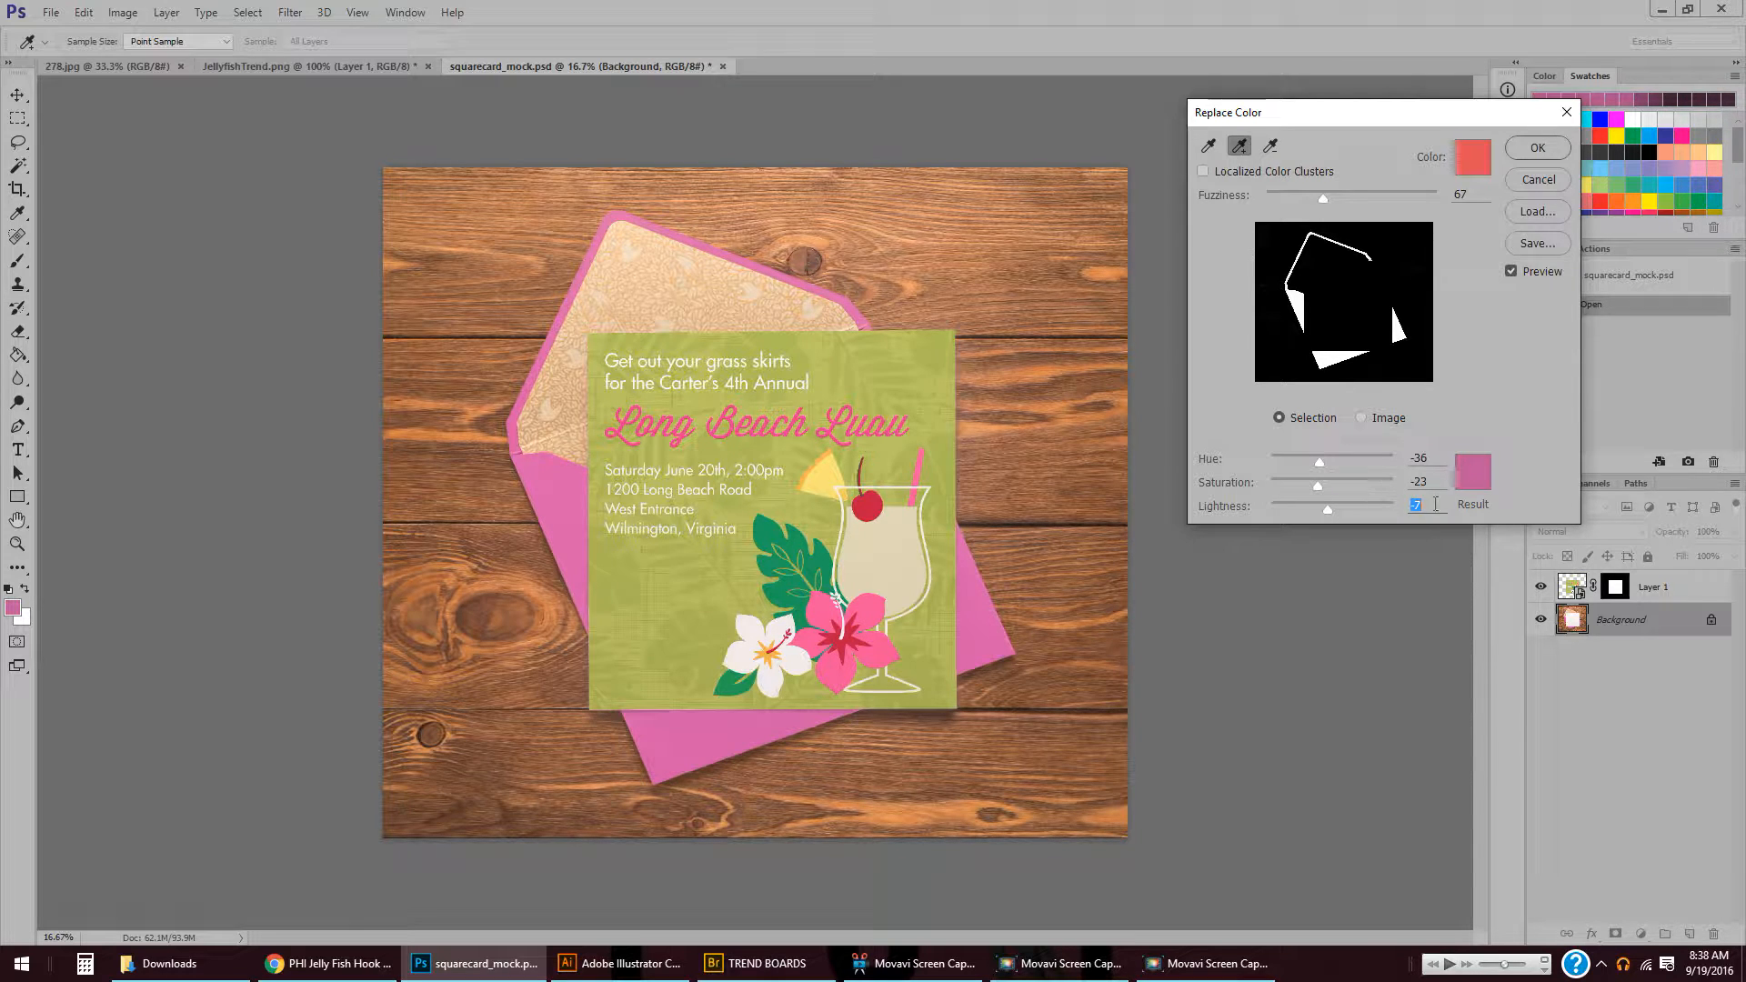
{"action": "type", "text": "0"}
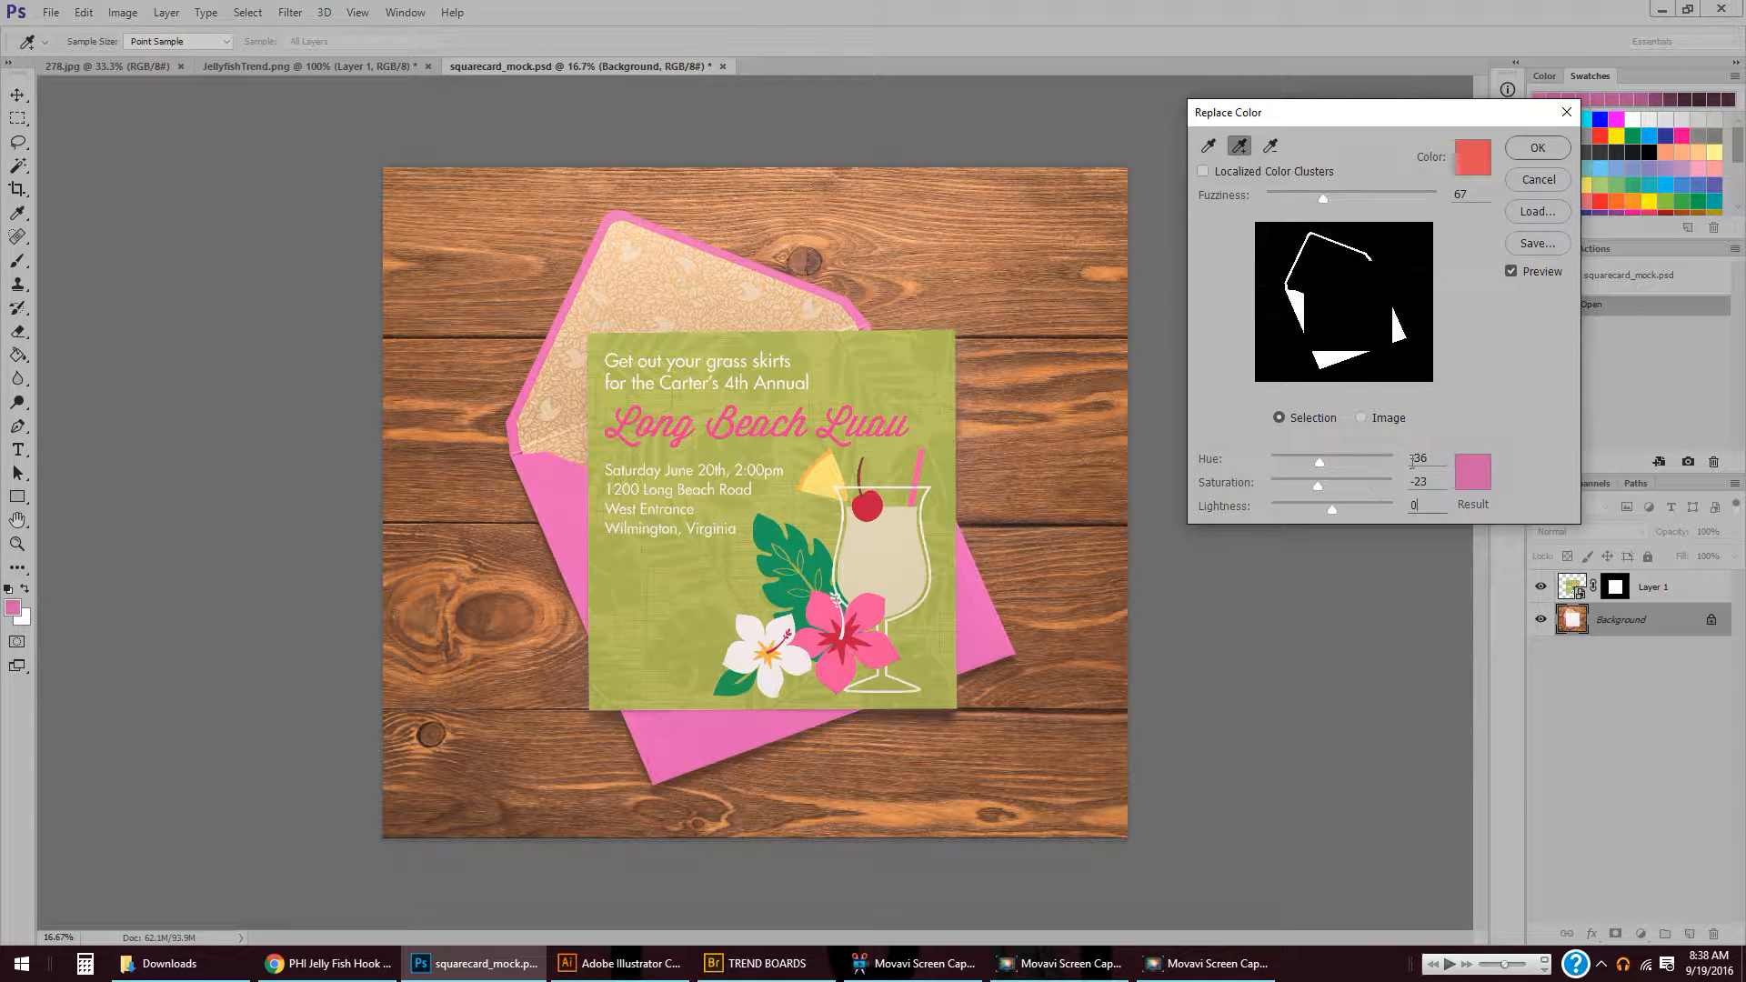
{"action": "left_click", "coordinate": [1534, 149]}
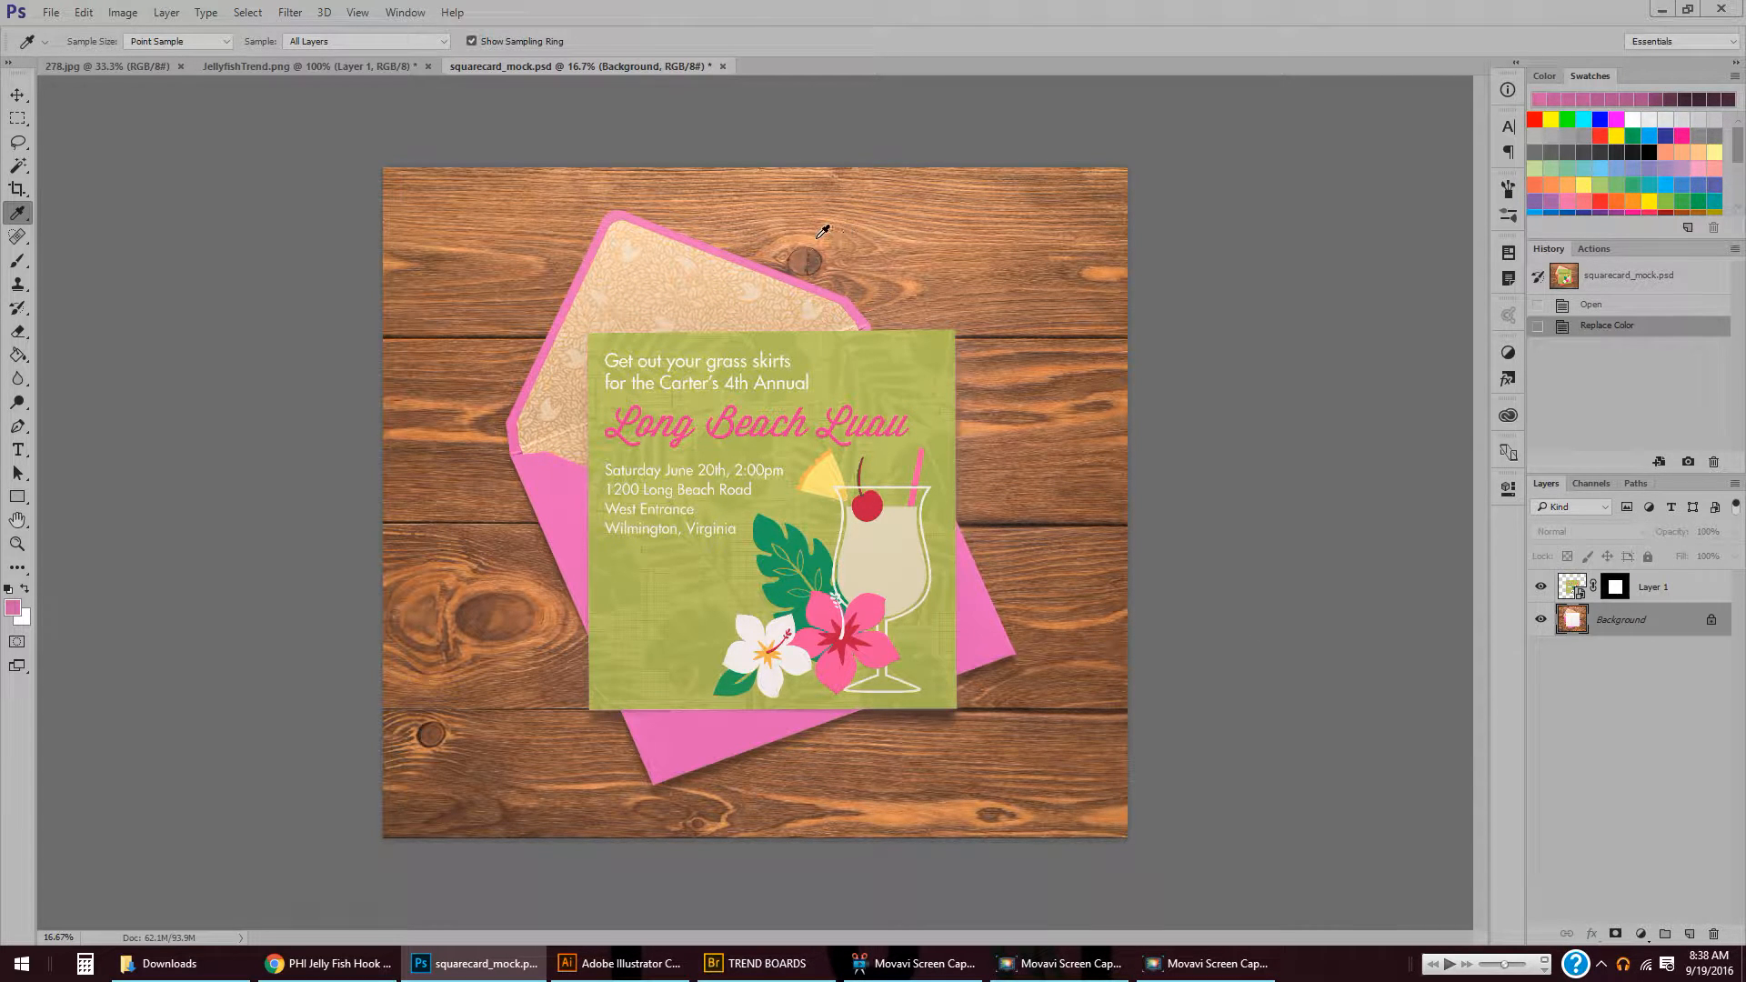
- Compare the recoloured pink envelope mockup with the 278.jpg reference image
{"action": "left_click", "coordinate": [93, 66]}
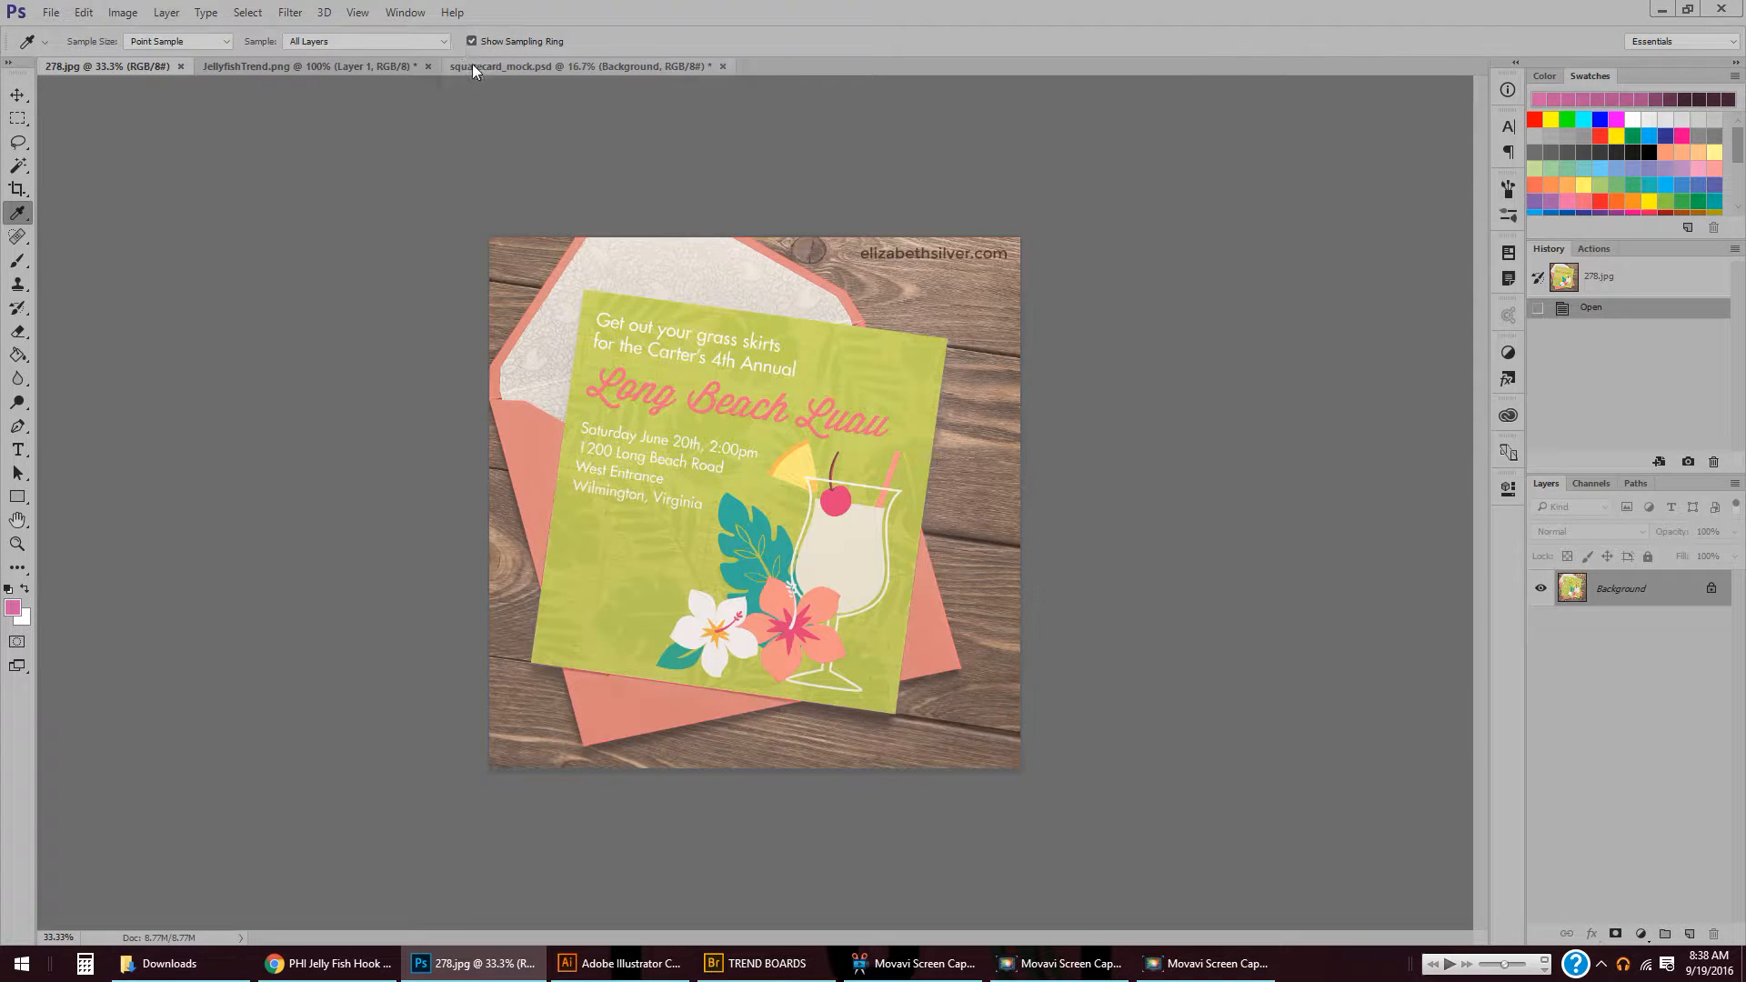
{"action": "left_click", "coordinate": [531, 67]}
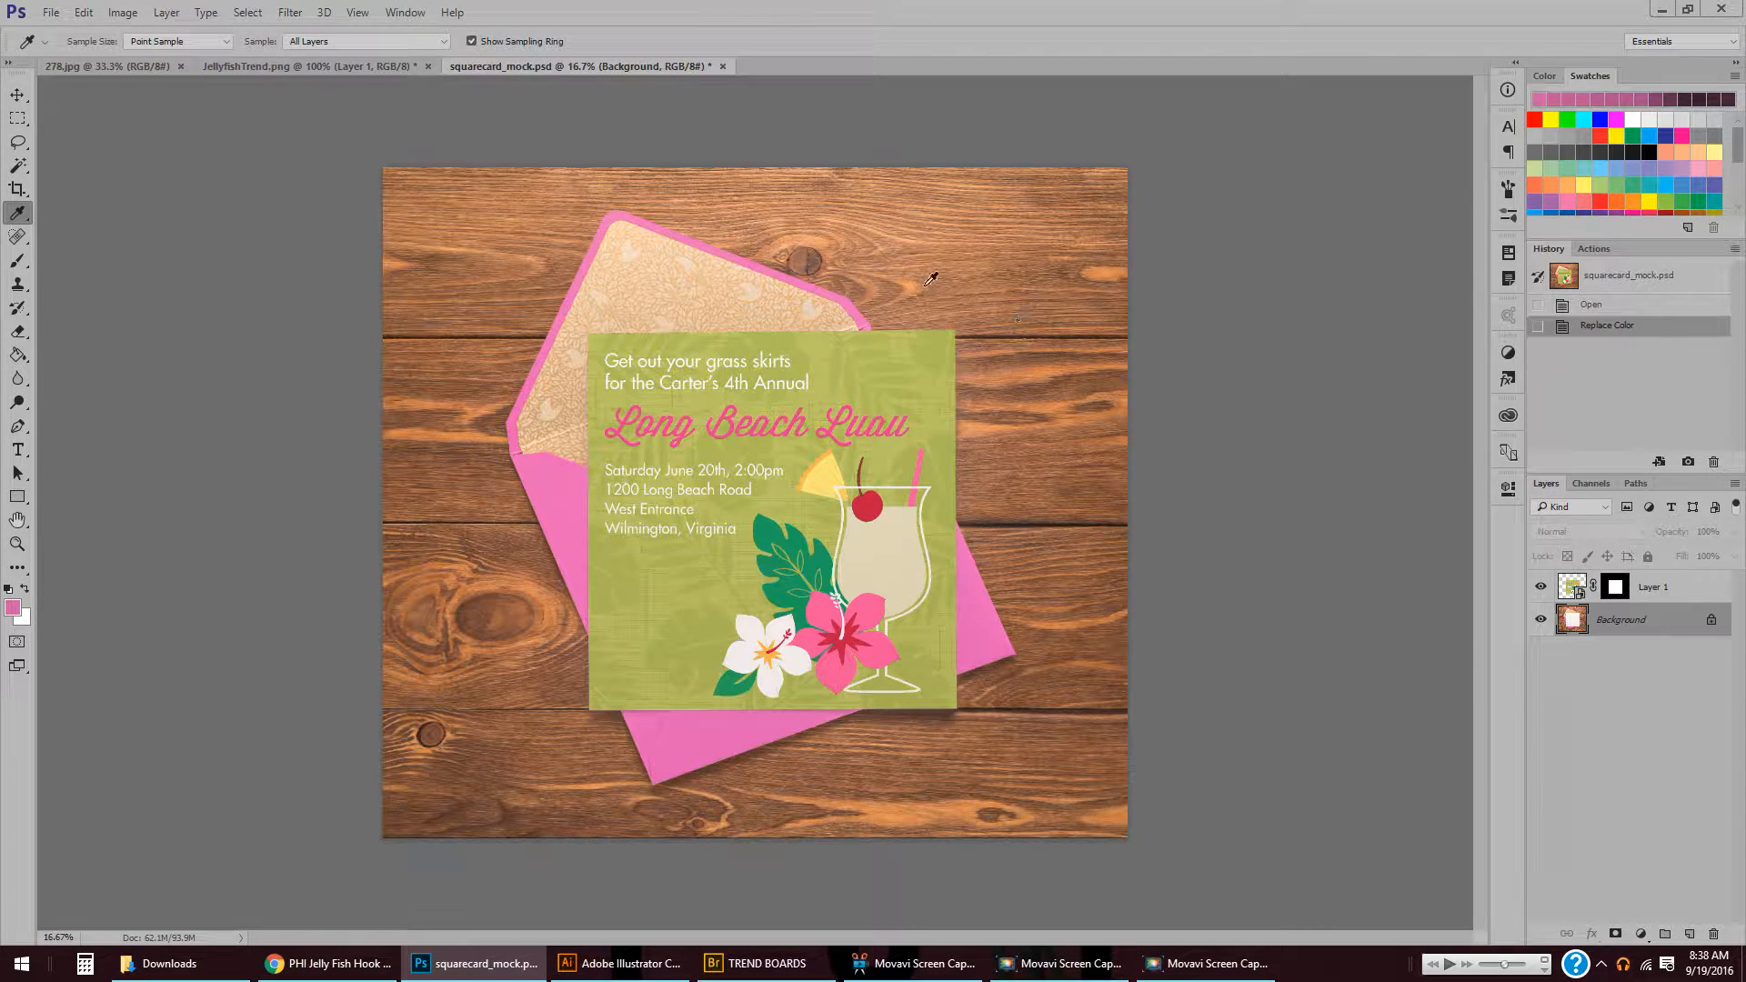
{"action": "left_click", "coordinate": [60, 67]}
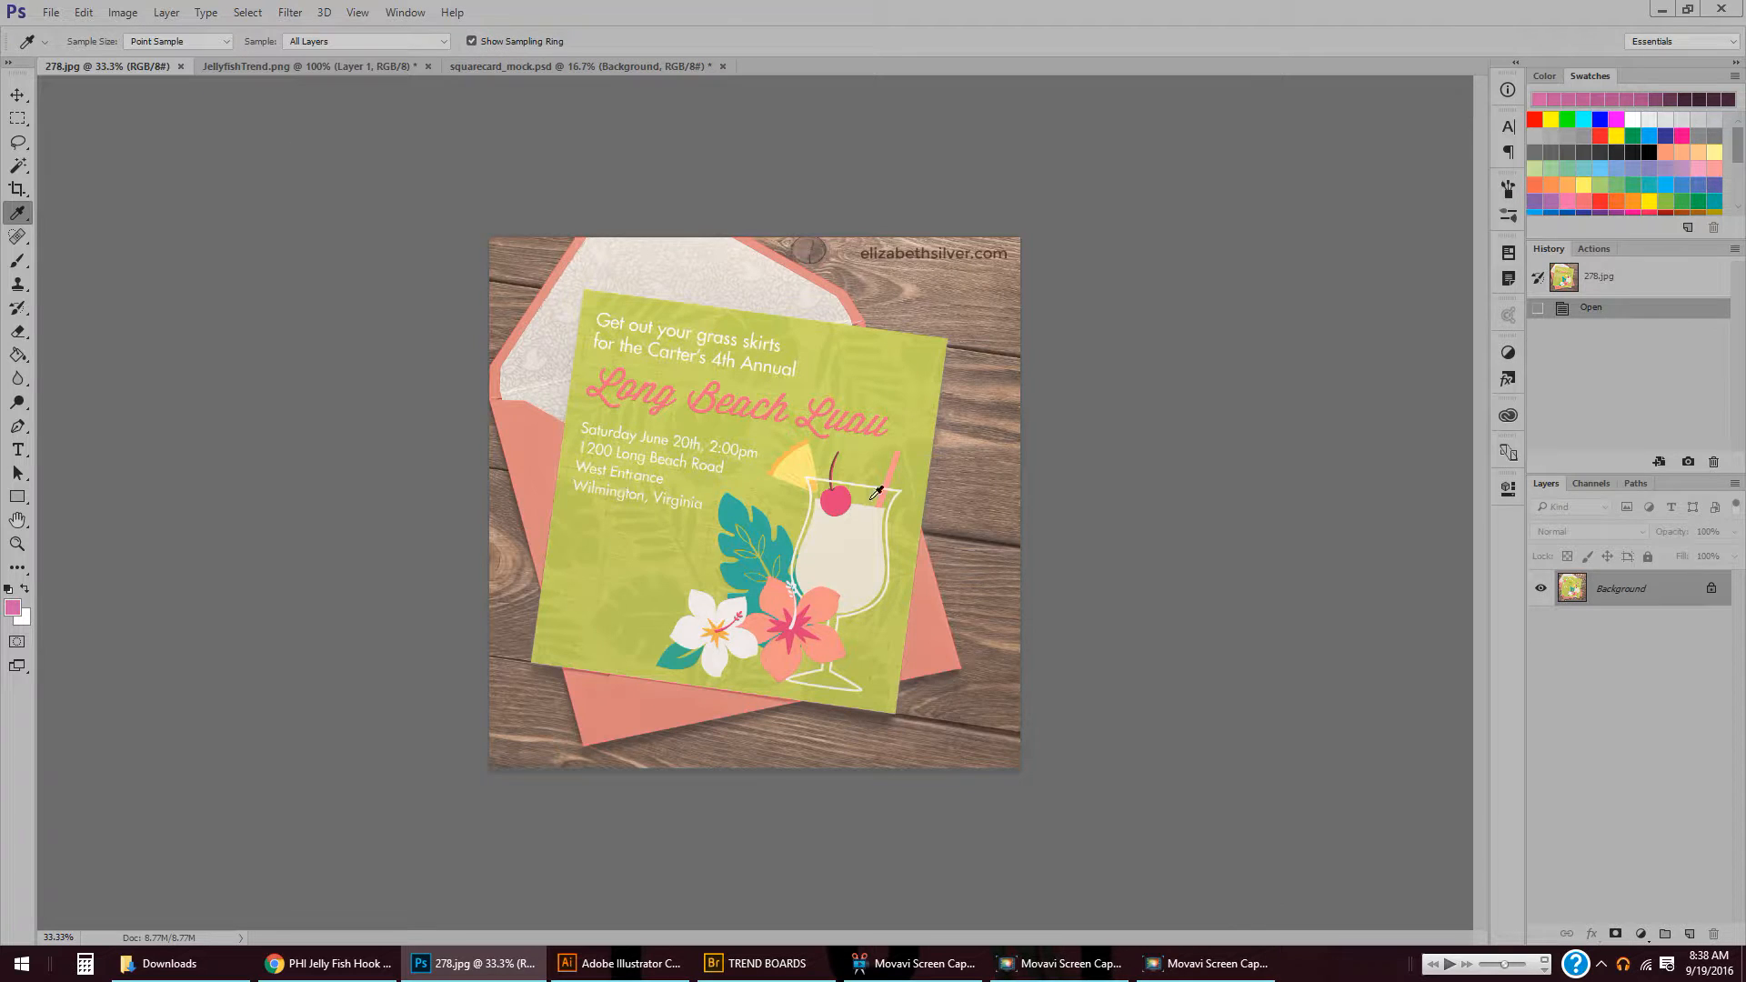
{"action": "left_click", "coordinate": [517, 67]}
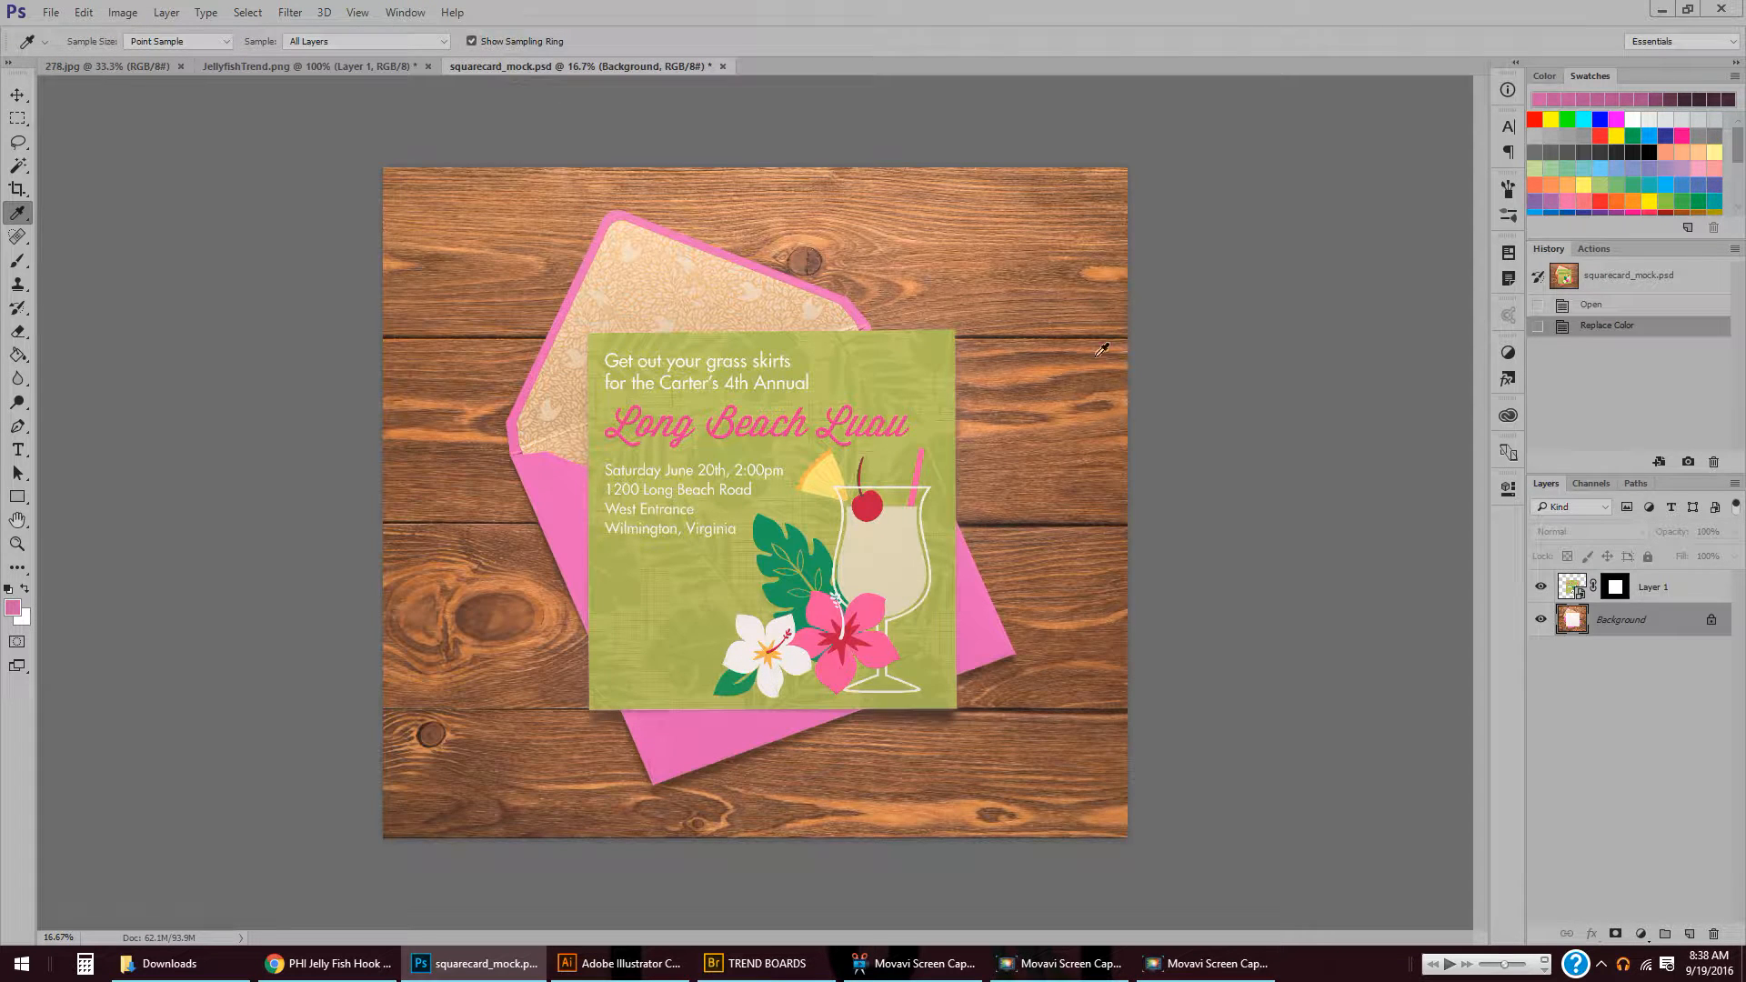
- Try Replace Color on the wood background, adding a lighter brown sample and setting the fuzziness to 27
{"action": "left_click", "coordinate": [1029, 353]}
{"action": "left_click", "coordinate": [123, 13]}
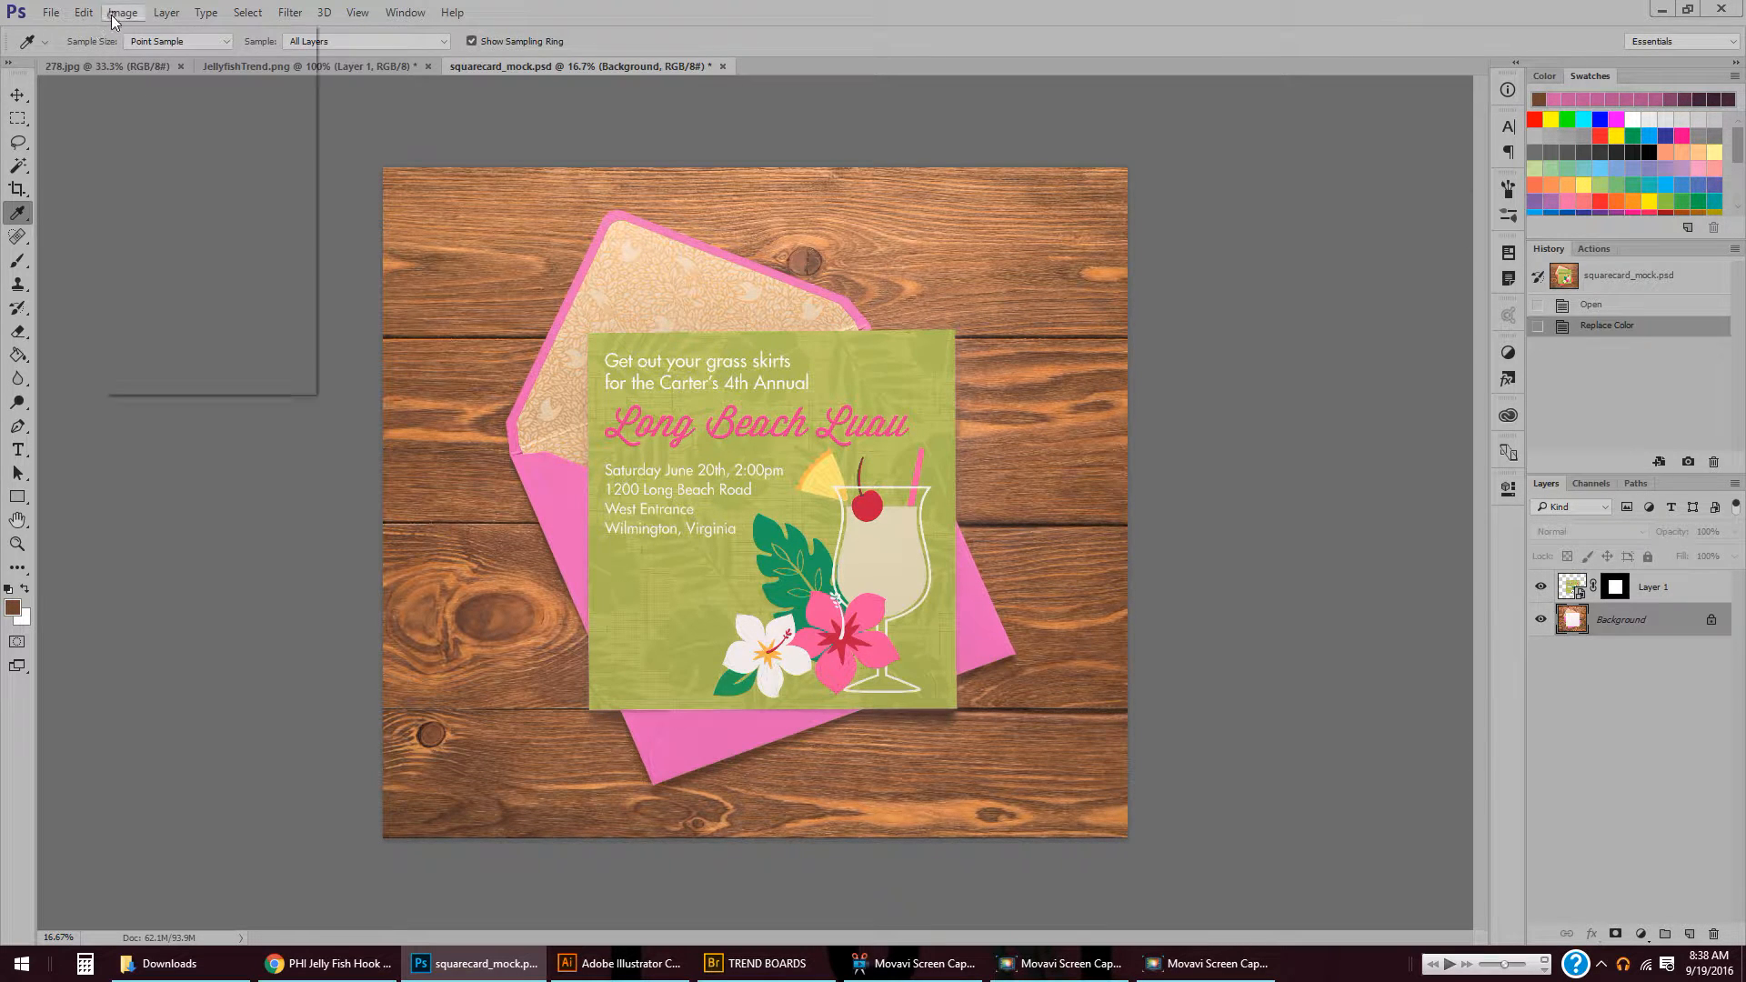
{"action": "mouse_move", "coordinate": [137, 58]}
{"action": "left_click", "coordinate": [408, 444]}
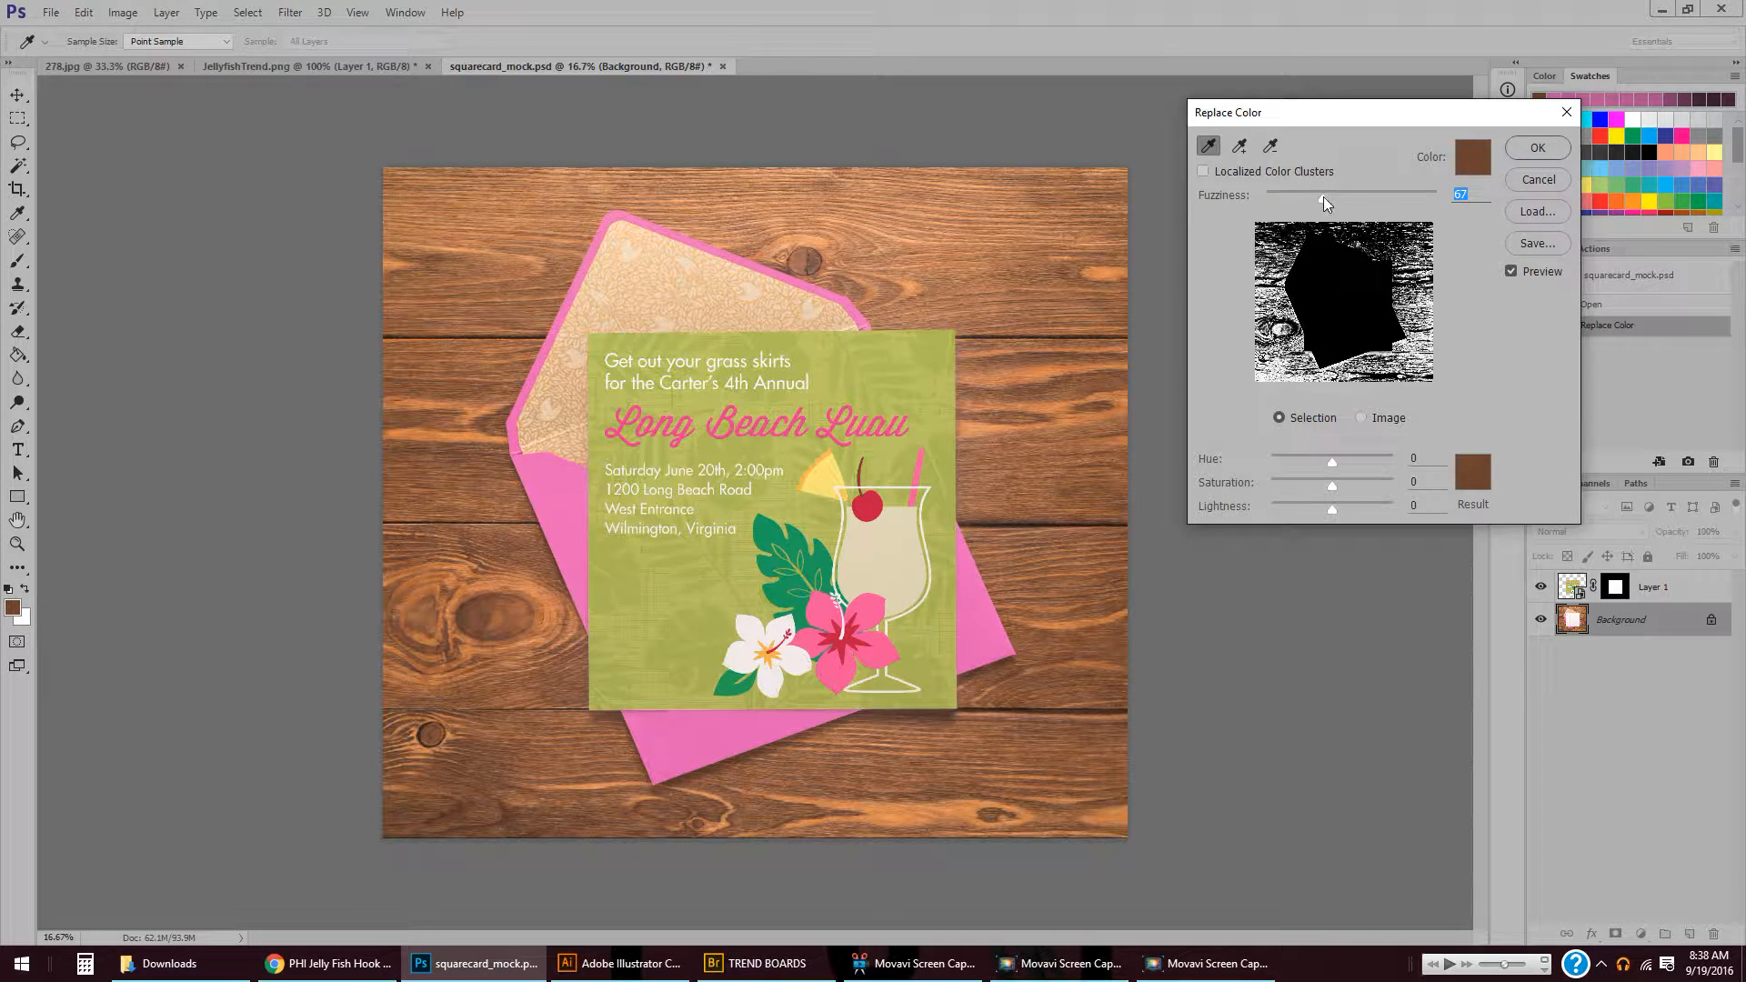
{"action": "mouse_move", "coordinate": [1323, 194]}
{"action": "left_mouse_down"}
{"action": "mouse_move", "coordinate": [1389, 200]}
{"action": "mouse_move", "coordinate": [1328, 205]}
{"action": "left_mouse_up"}
{"action": "left_click", "coordinate": [1238, 145]}
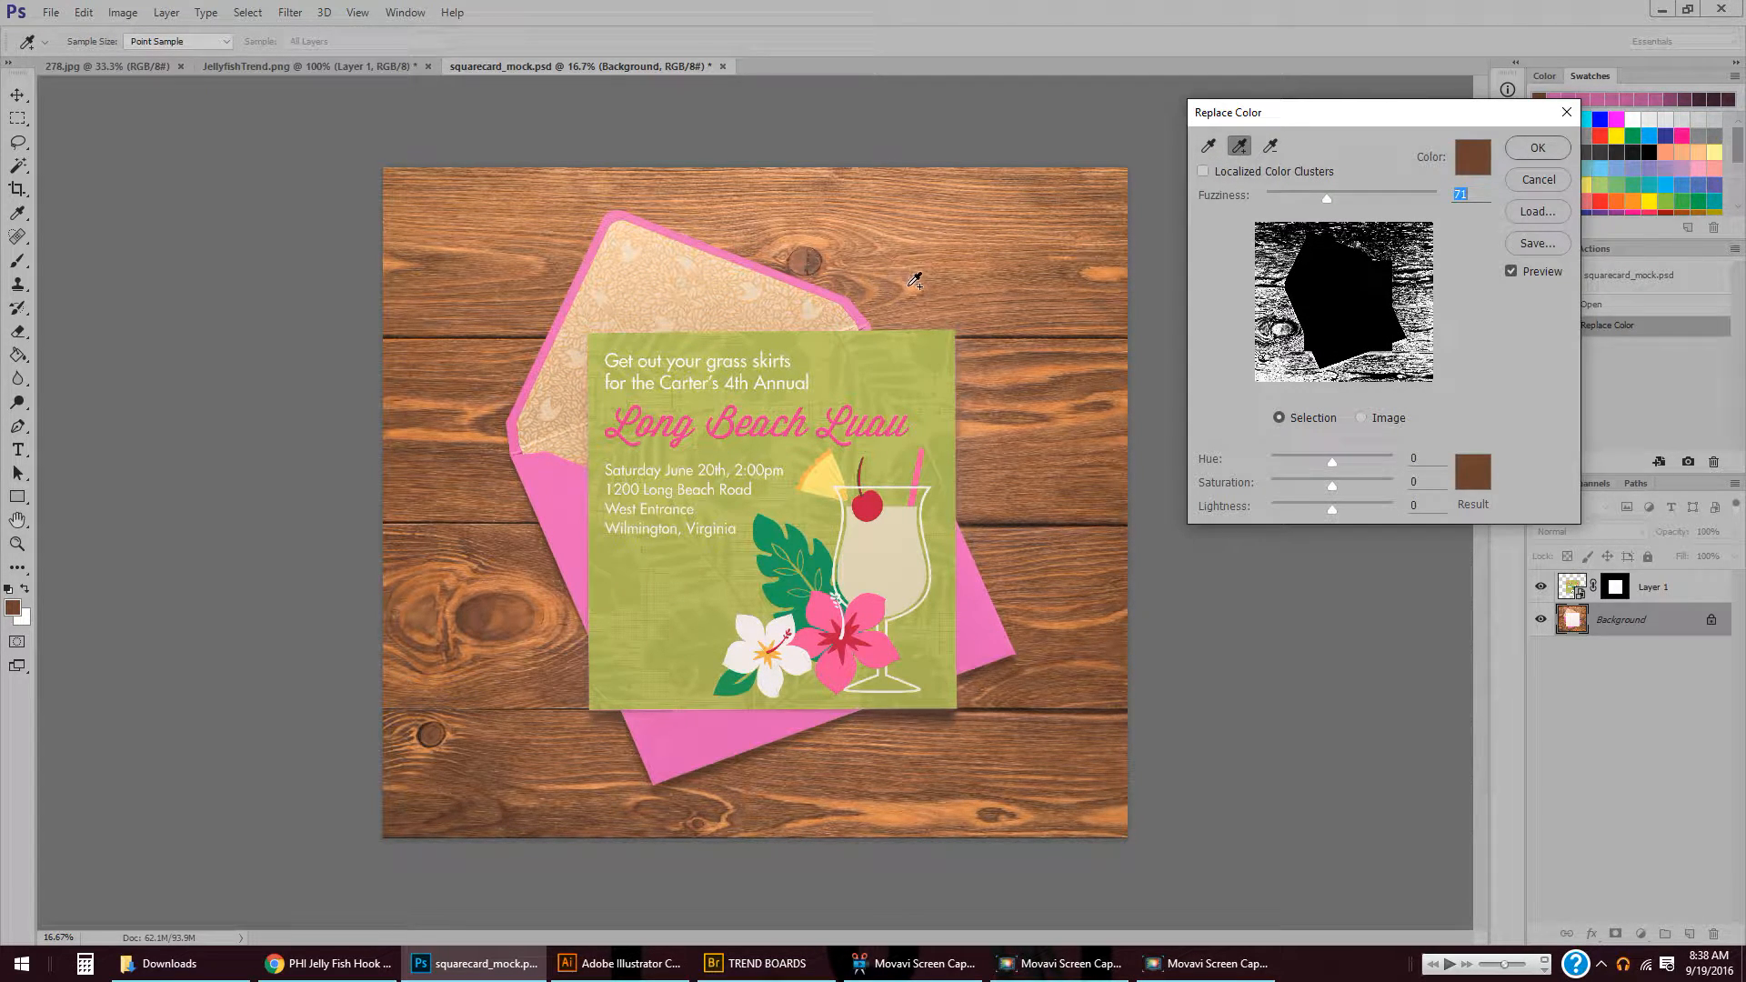
{"action": "left_click", "coordinate": [1043, 368]}
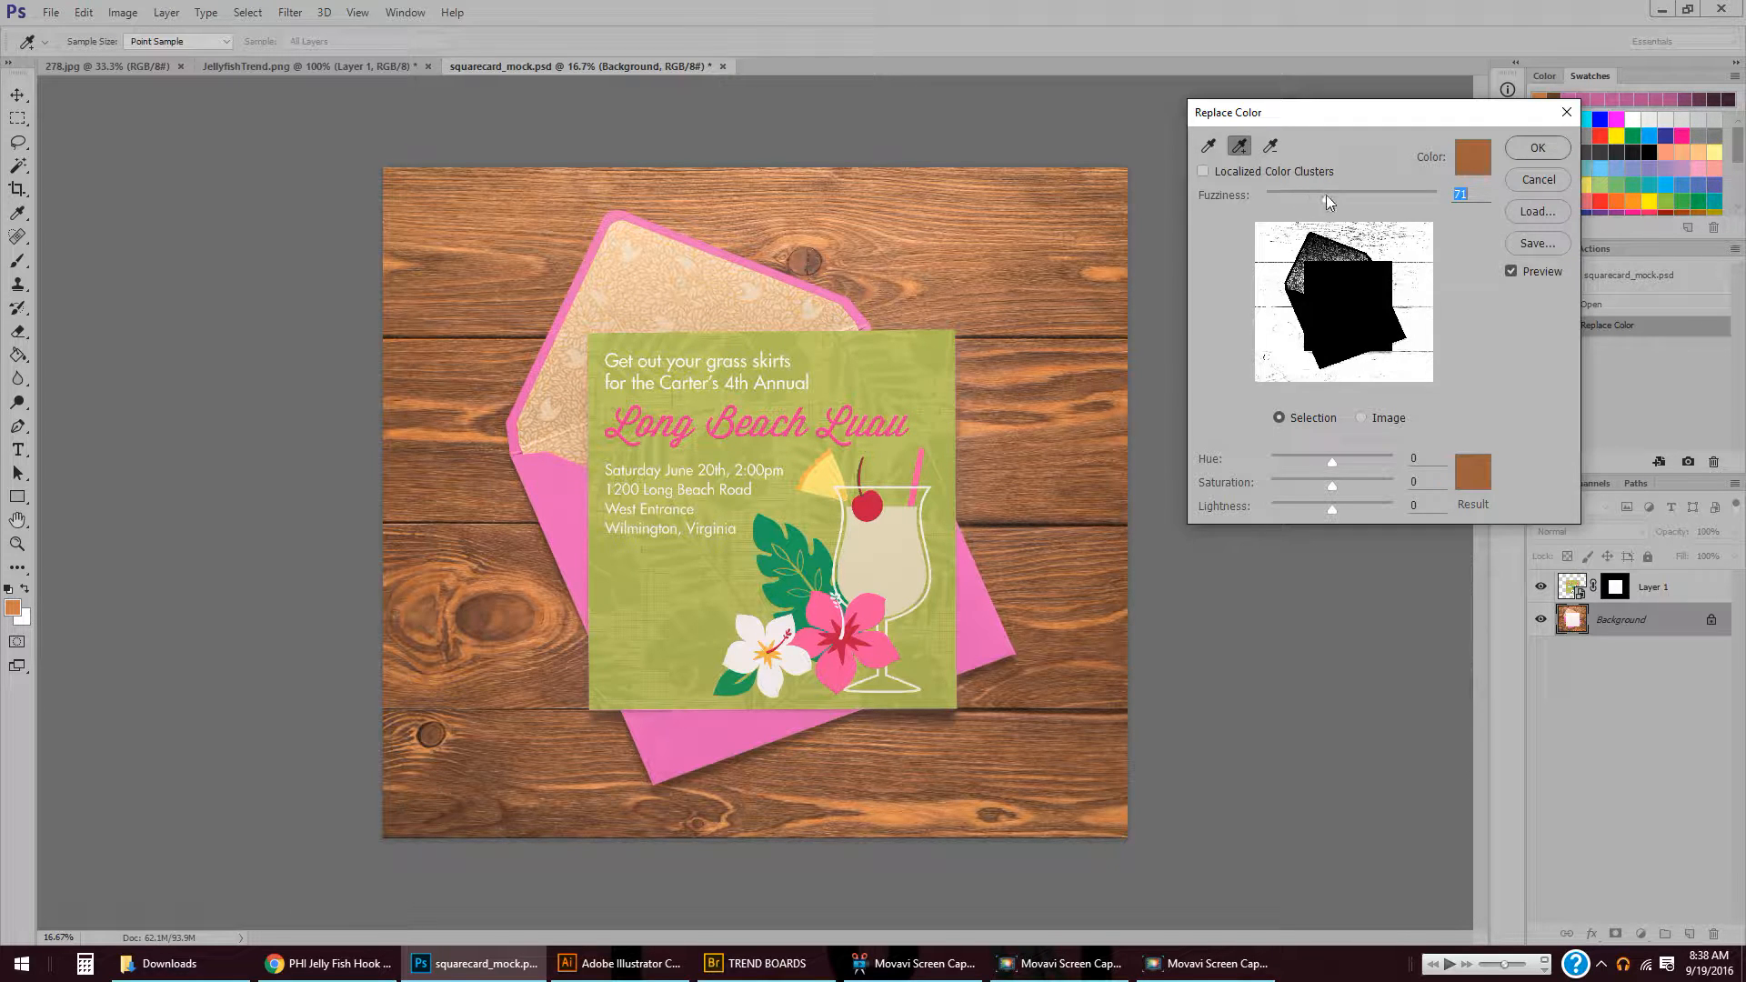
{"action": "left_click_drag", "start_coordinate": [1324, 199], "coordinate": [1288, 199]}
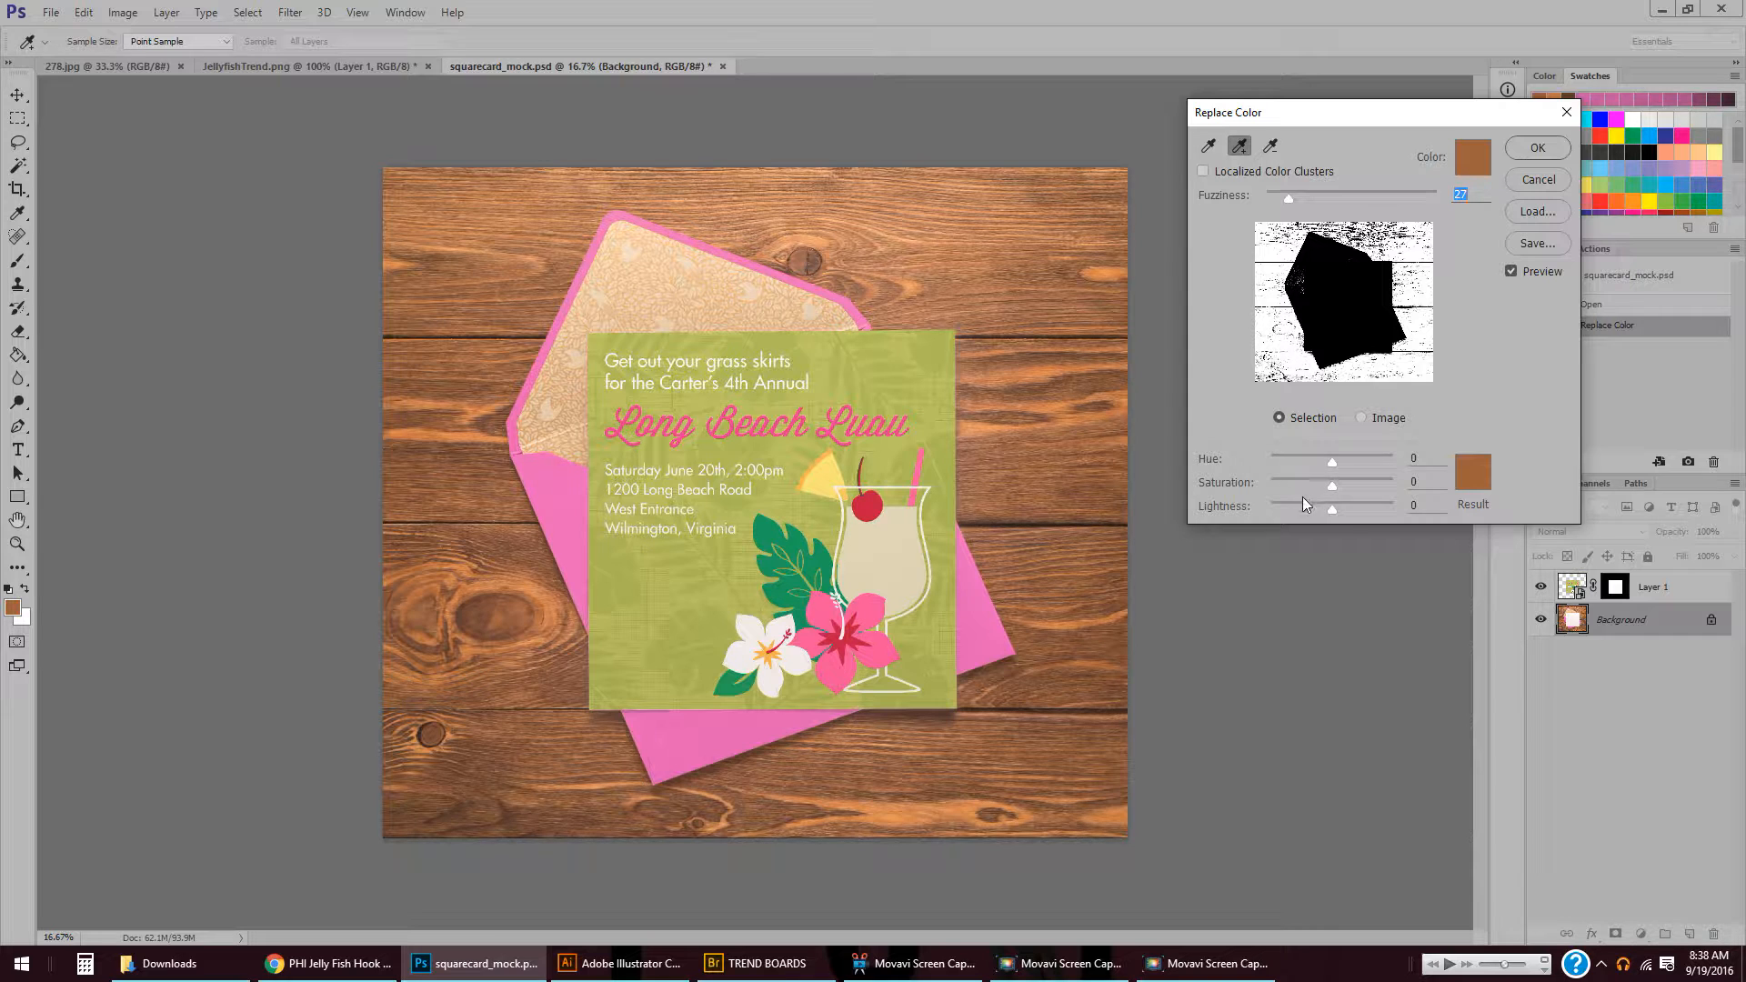
- Try to grey the wood with saturation -48 and lightness +16 plus a light wood sample, and discard the colour replacement
{"action": "left_click_drag", "start_coordinate": [1317, 483], "coordinate": [1262, 484]}
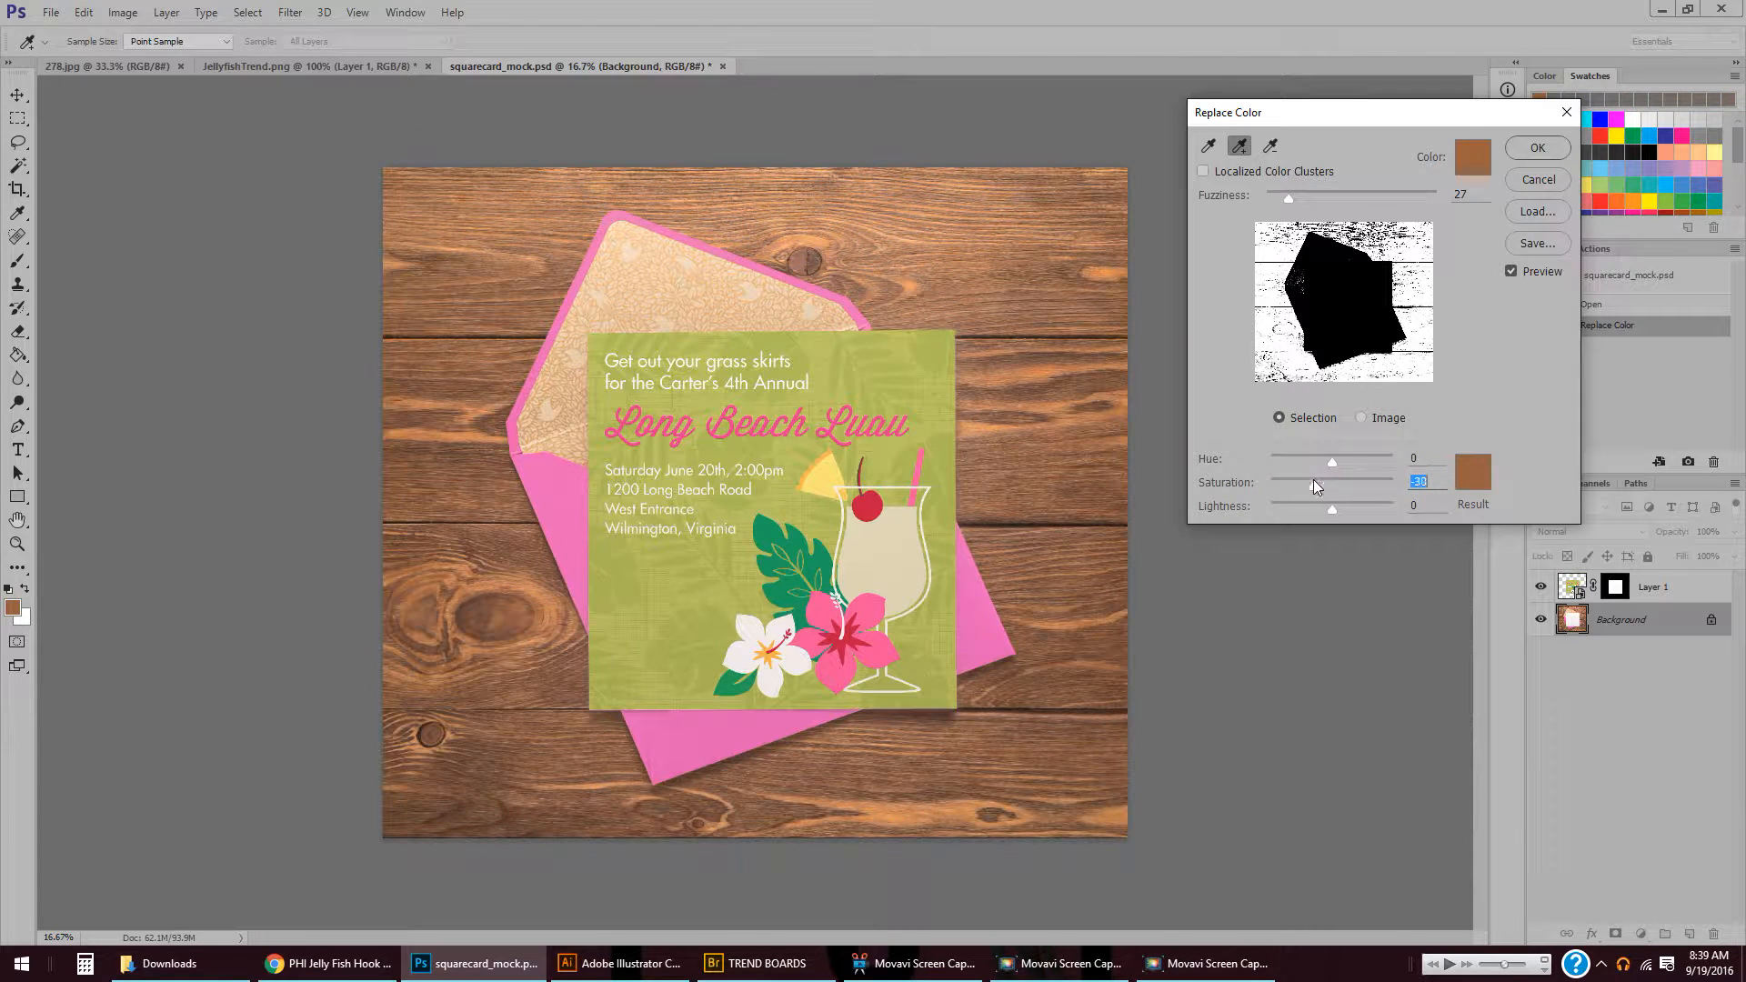
{"action": "left_click_drag", "start_coordinate": [1302, 479], "coordinate": [1340, 509]}
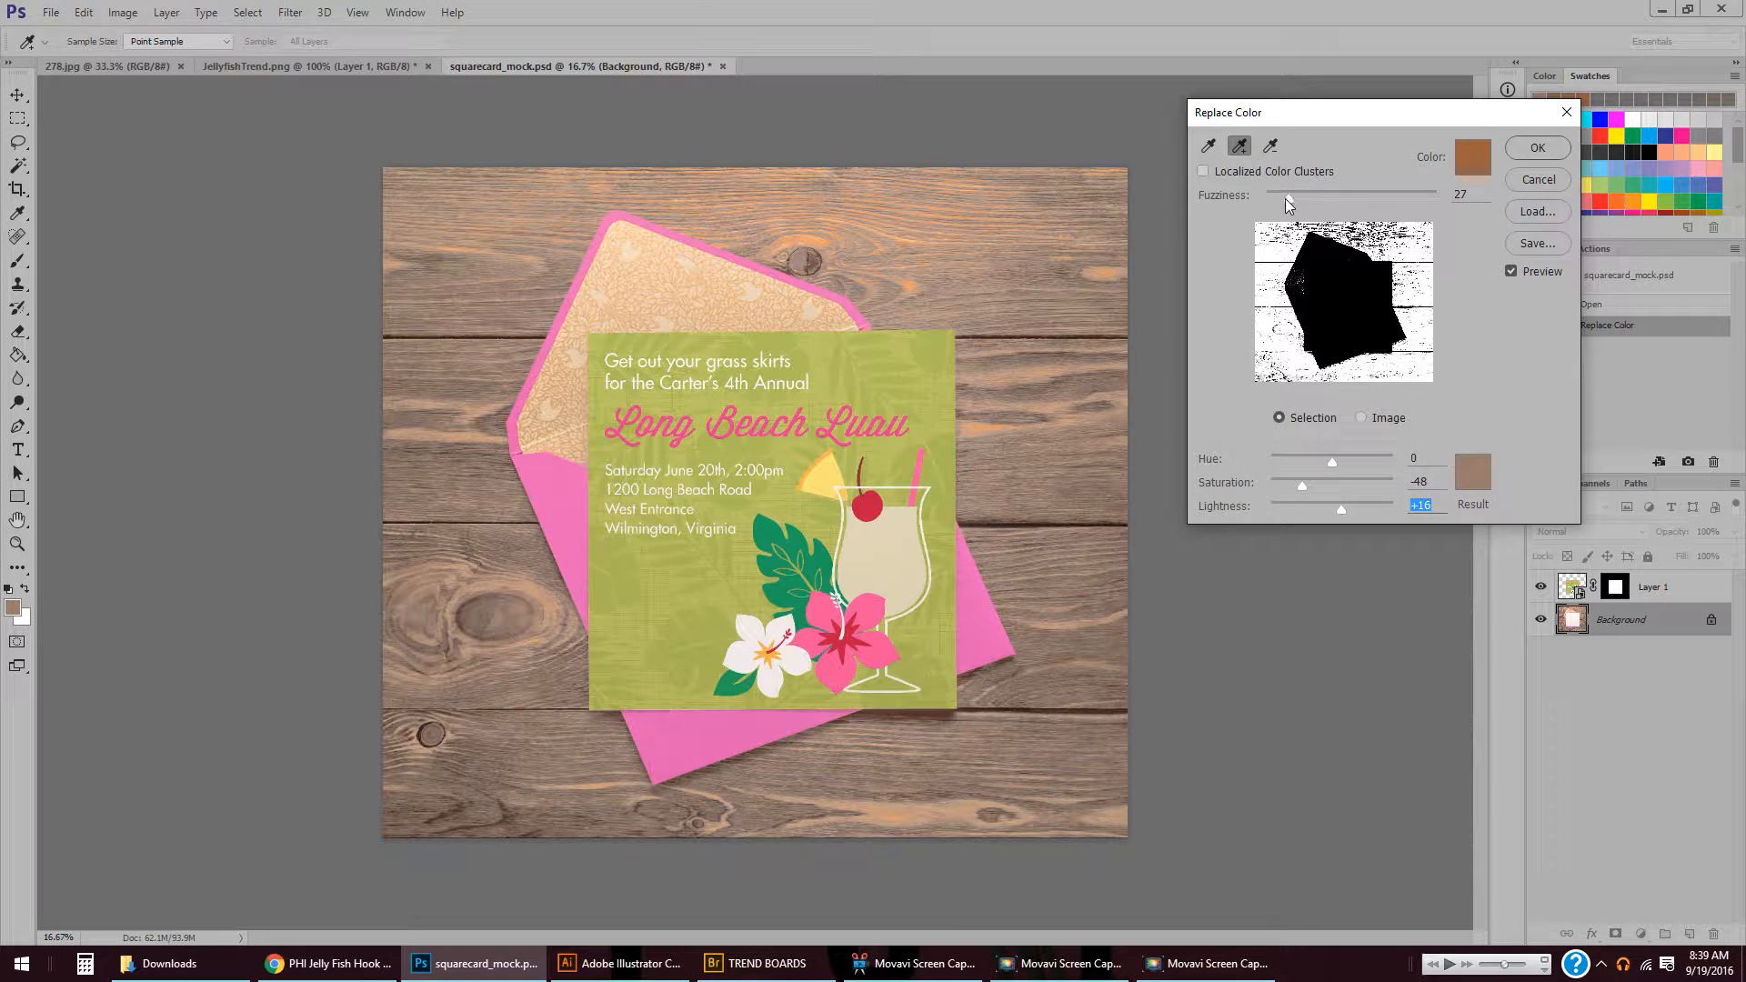
{"action": "left_click", "coordinate": [819, 238]}
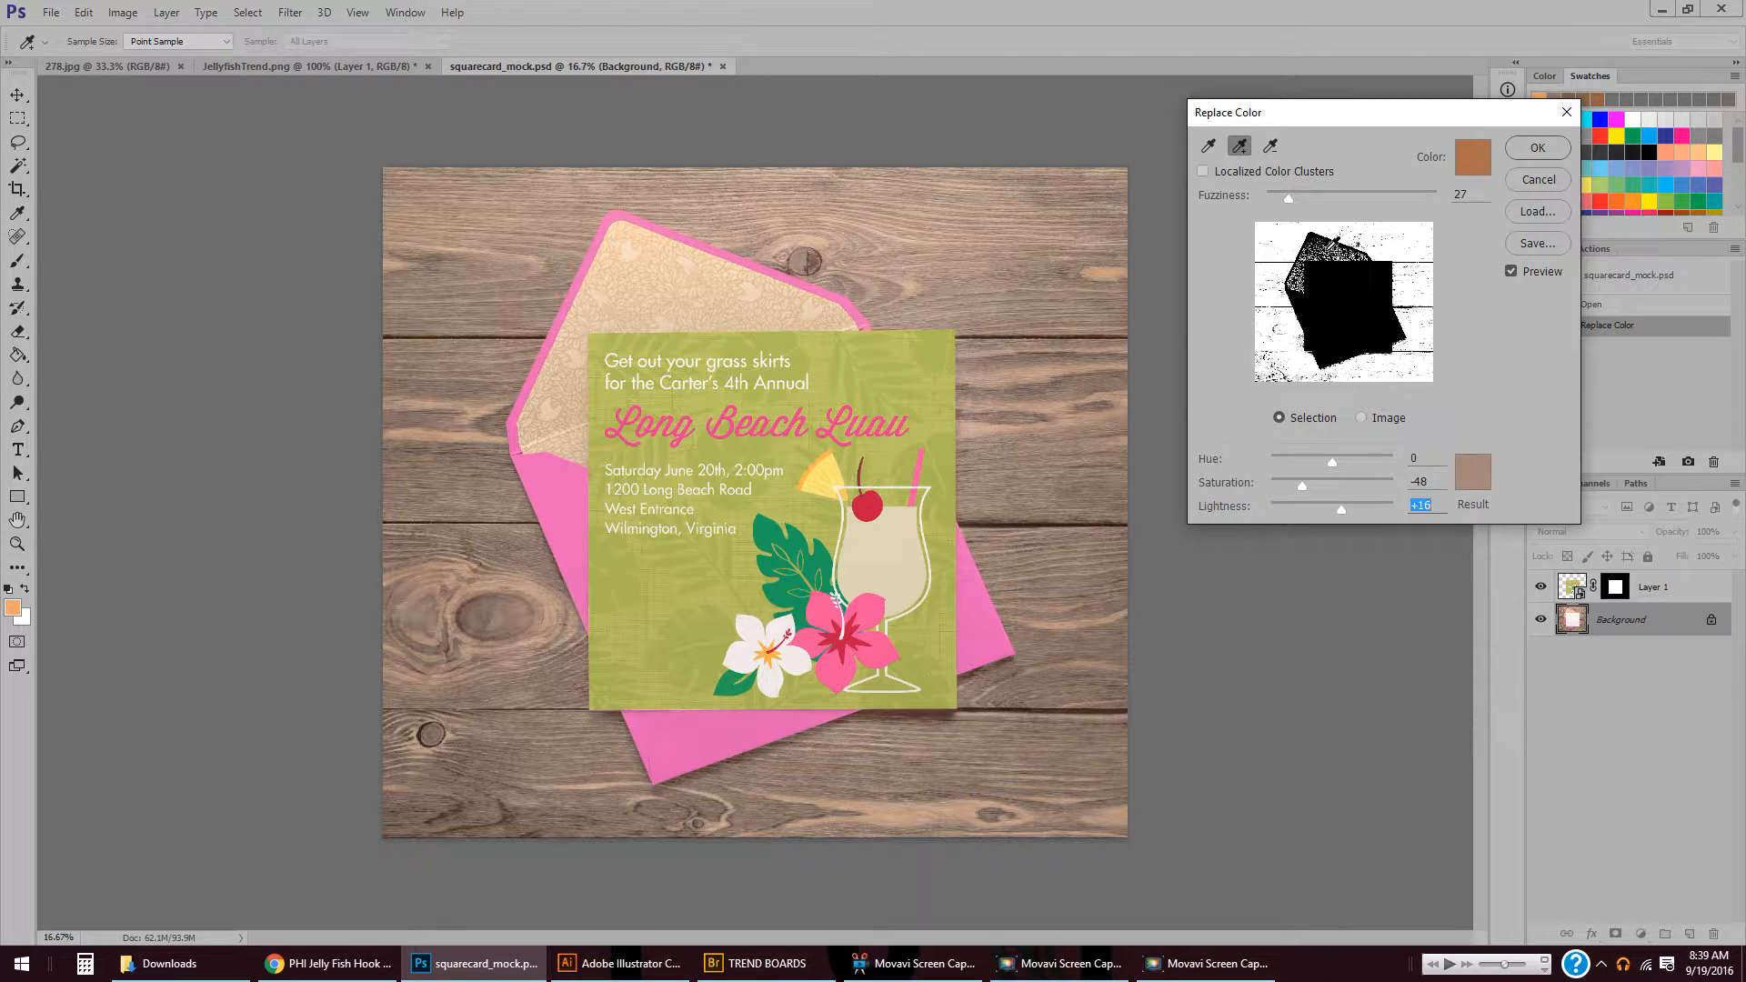
{"action": "left_click", "coordinate": [1537, 180]}
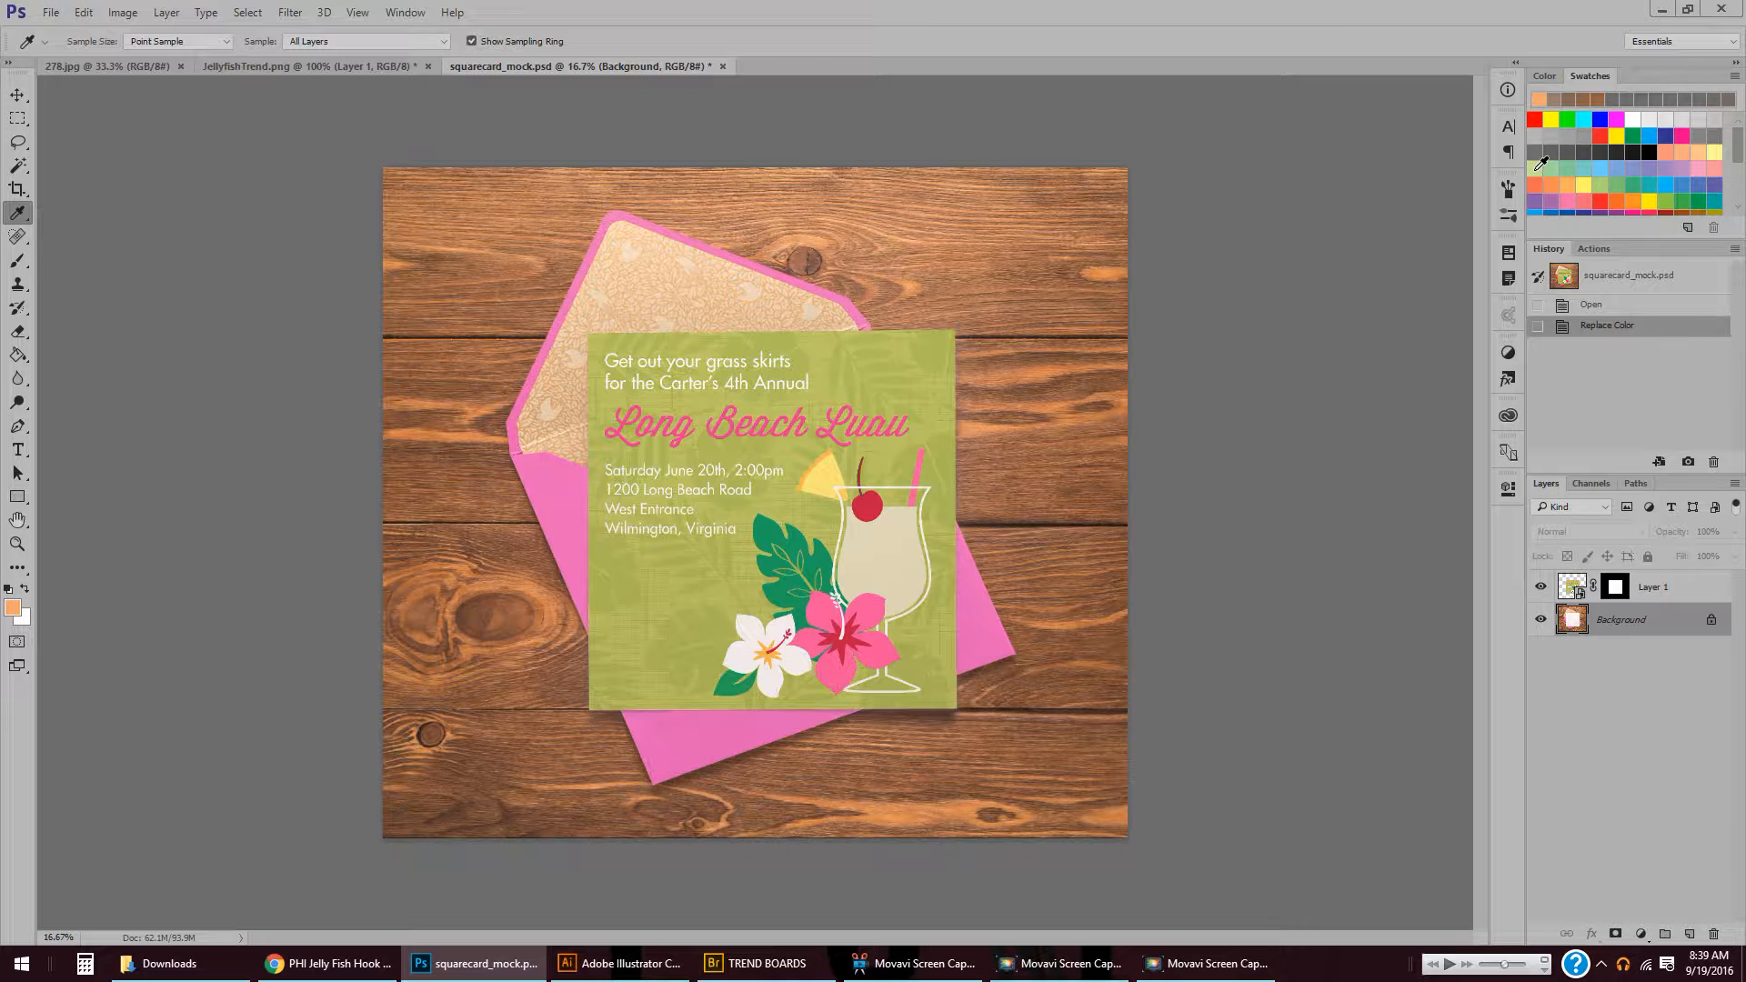
- Select the envelope's open flap and liner with the Lasso tool, trimming the selection along the flap's edge
{"action": "key", "text": "l"}
{"action": "mouse_move", "coordinate": [614, 222]}
{"action": "left_mouse_down"}
{"action": "mouse_move", "coordinate": [514, 437]}
{"action": "mouse_move", "coordinate": [569, 524]}
{"action": "mouse_move", "coordinate": [775, 514]}
{"action": "mouse_move", "coordinate": [856, 377]}
{"action": "mouse_move", "coordinate": [860, 329]}
{"action": "mouse_move", "coordinate": [738, 264]}
{"action": "left_mouse_up"}
{"action": "left_click_drag", "start_coordinate": [619, 221], "coordinate": [606, 237]}
{"action": "key", "text": "alt"}
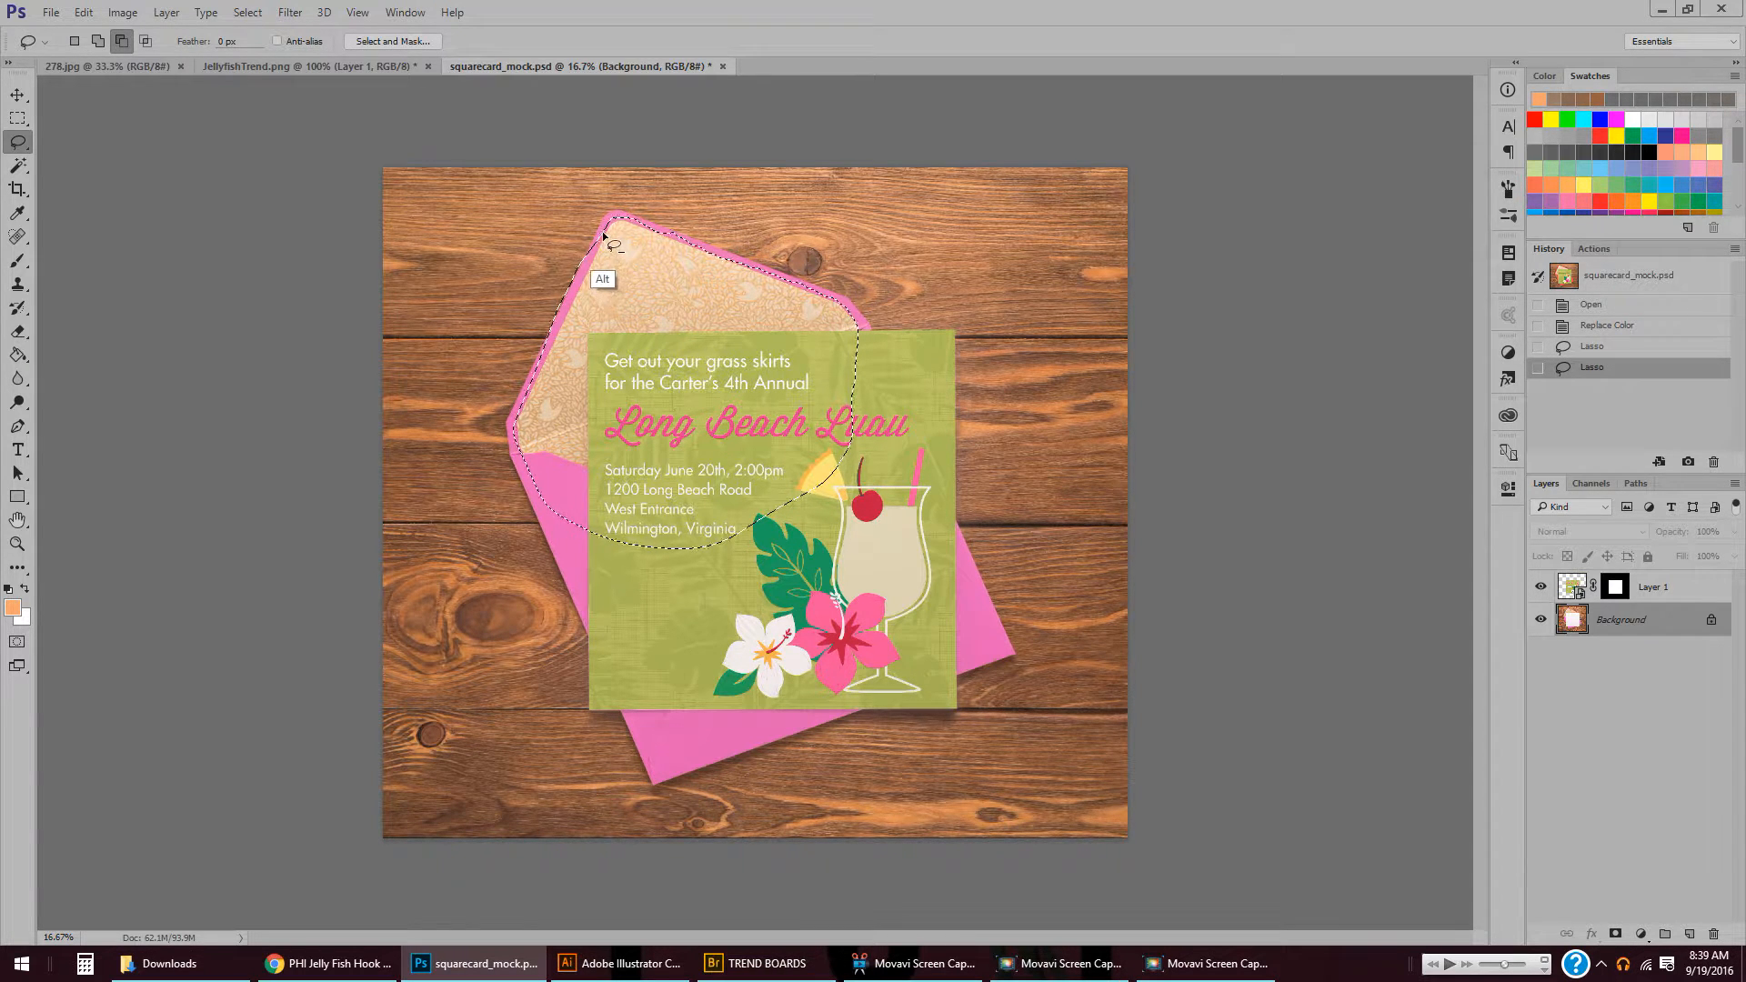
{"action": "left_click_drag", "start_coordinate": [569, 312], "coordinate": [558, 320]}
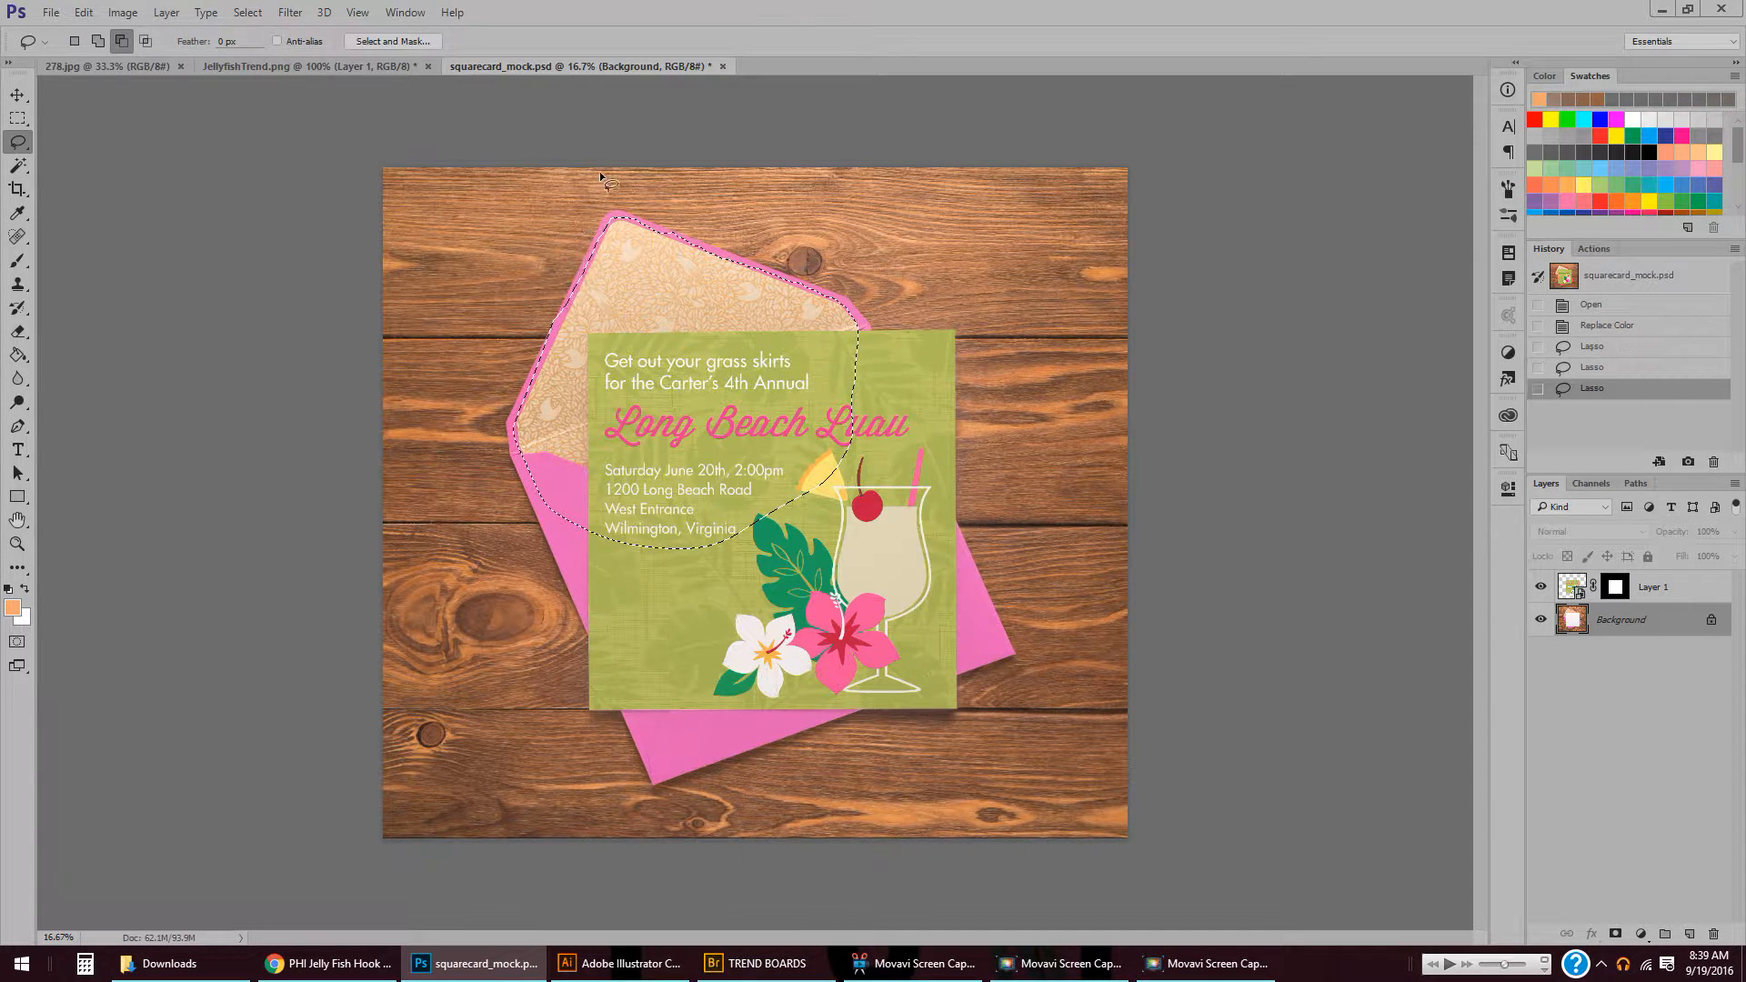
- Invert the selection to cover everything outside the envelope's flap and liner, and activate the Eyedropper tool
{"action": "left_click", "coordinate": [245, 12]}
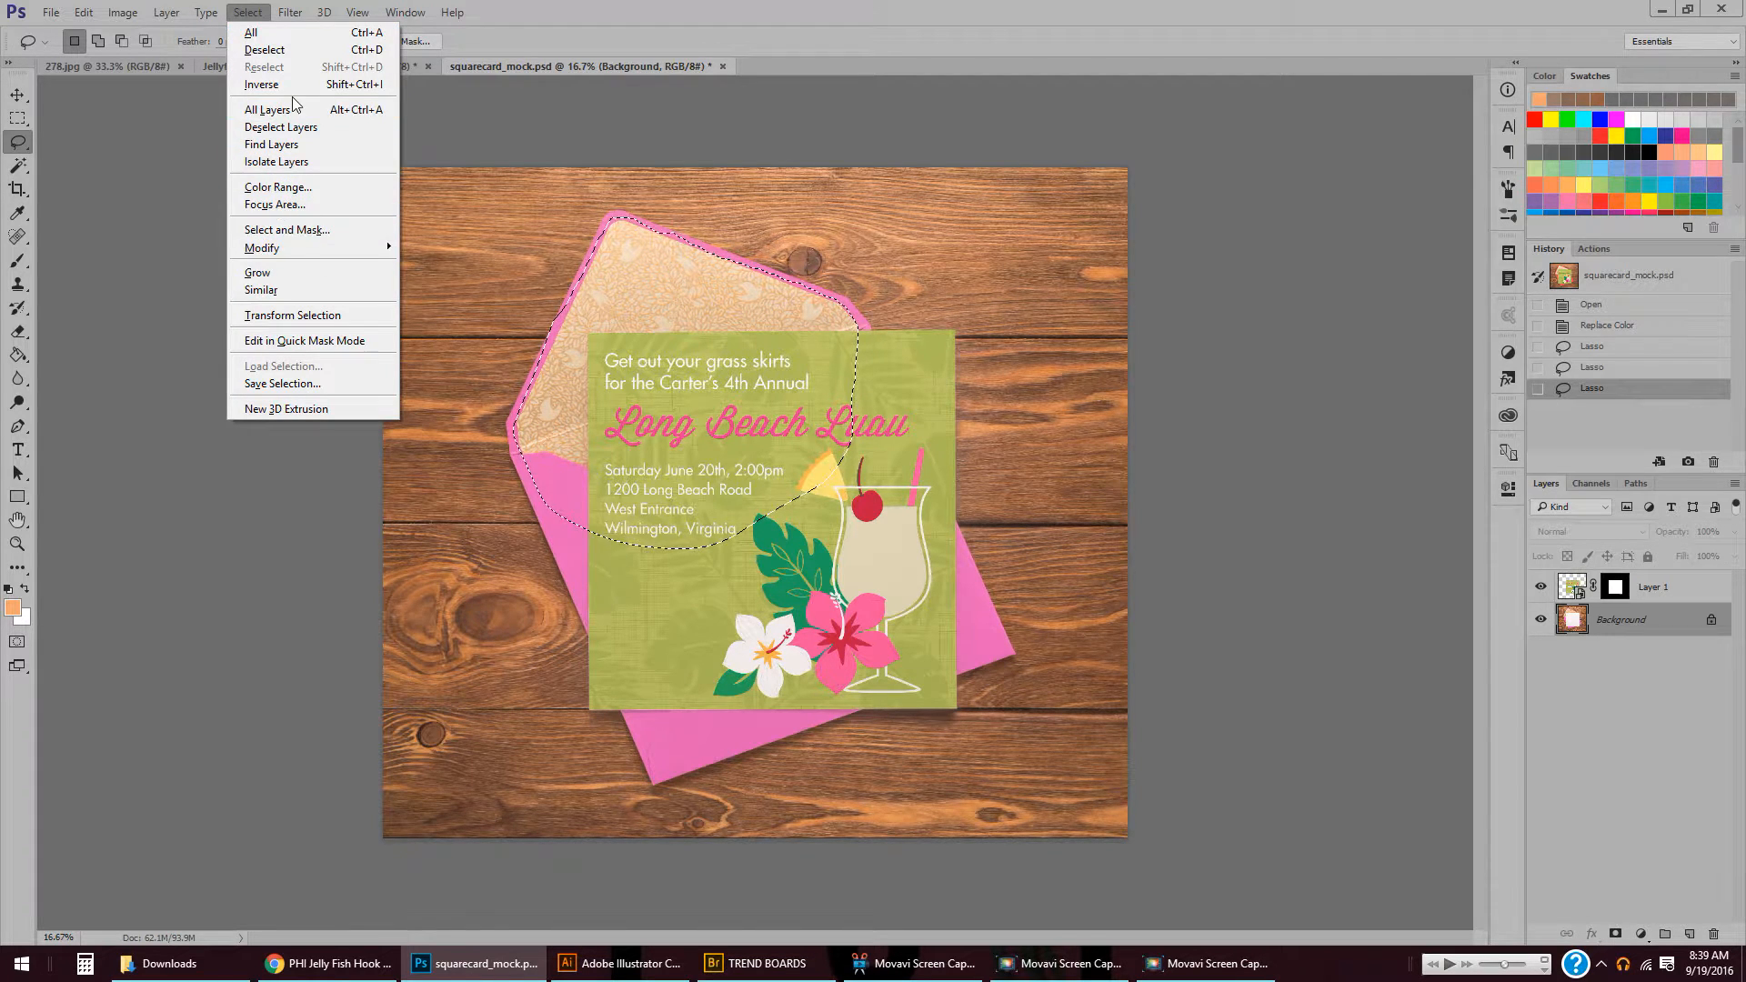
{"action": "left_click", "coordinate": [261, 85]}
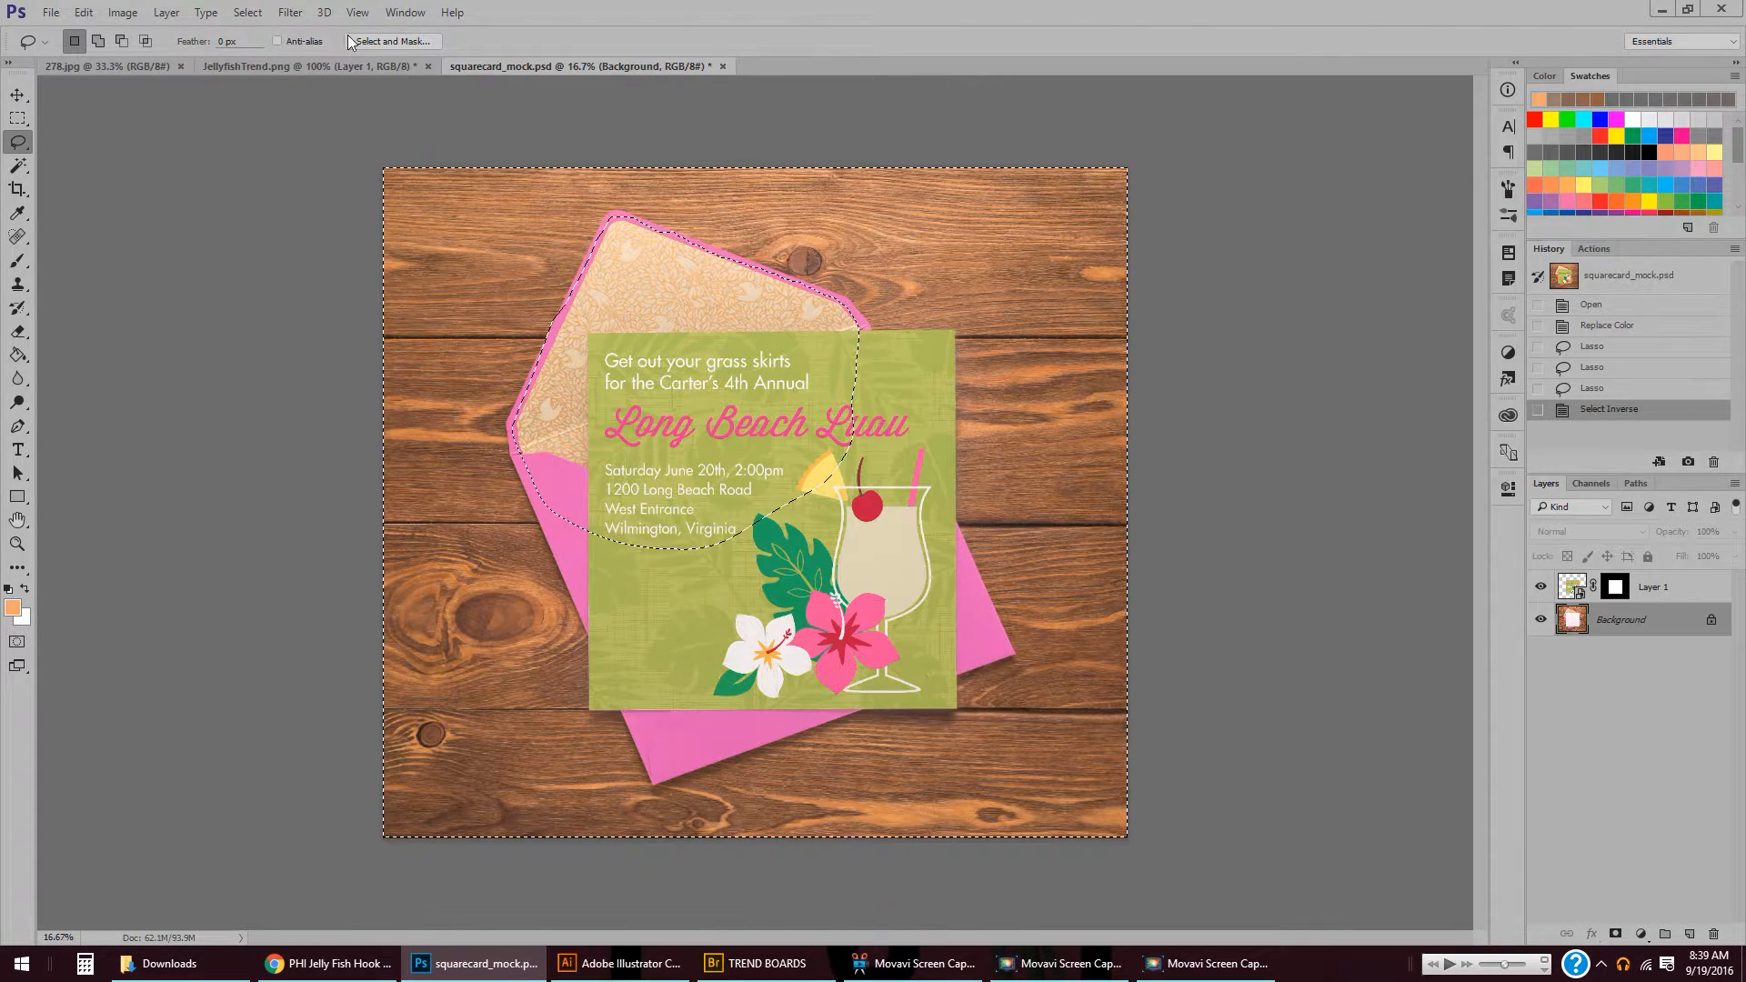
{"action": "key", "text": "i"}
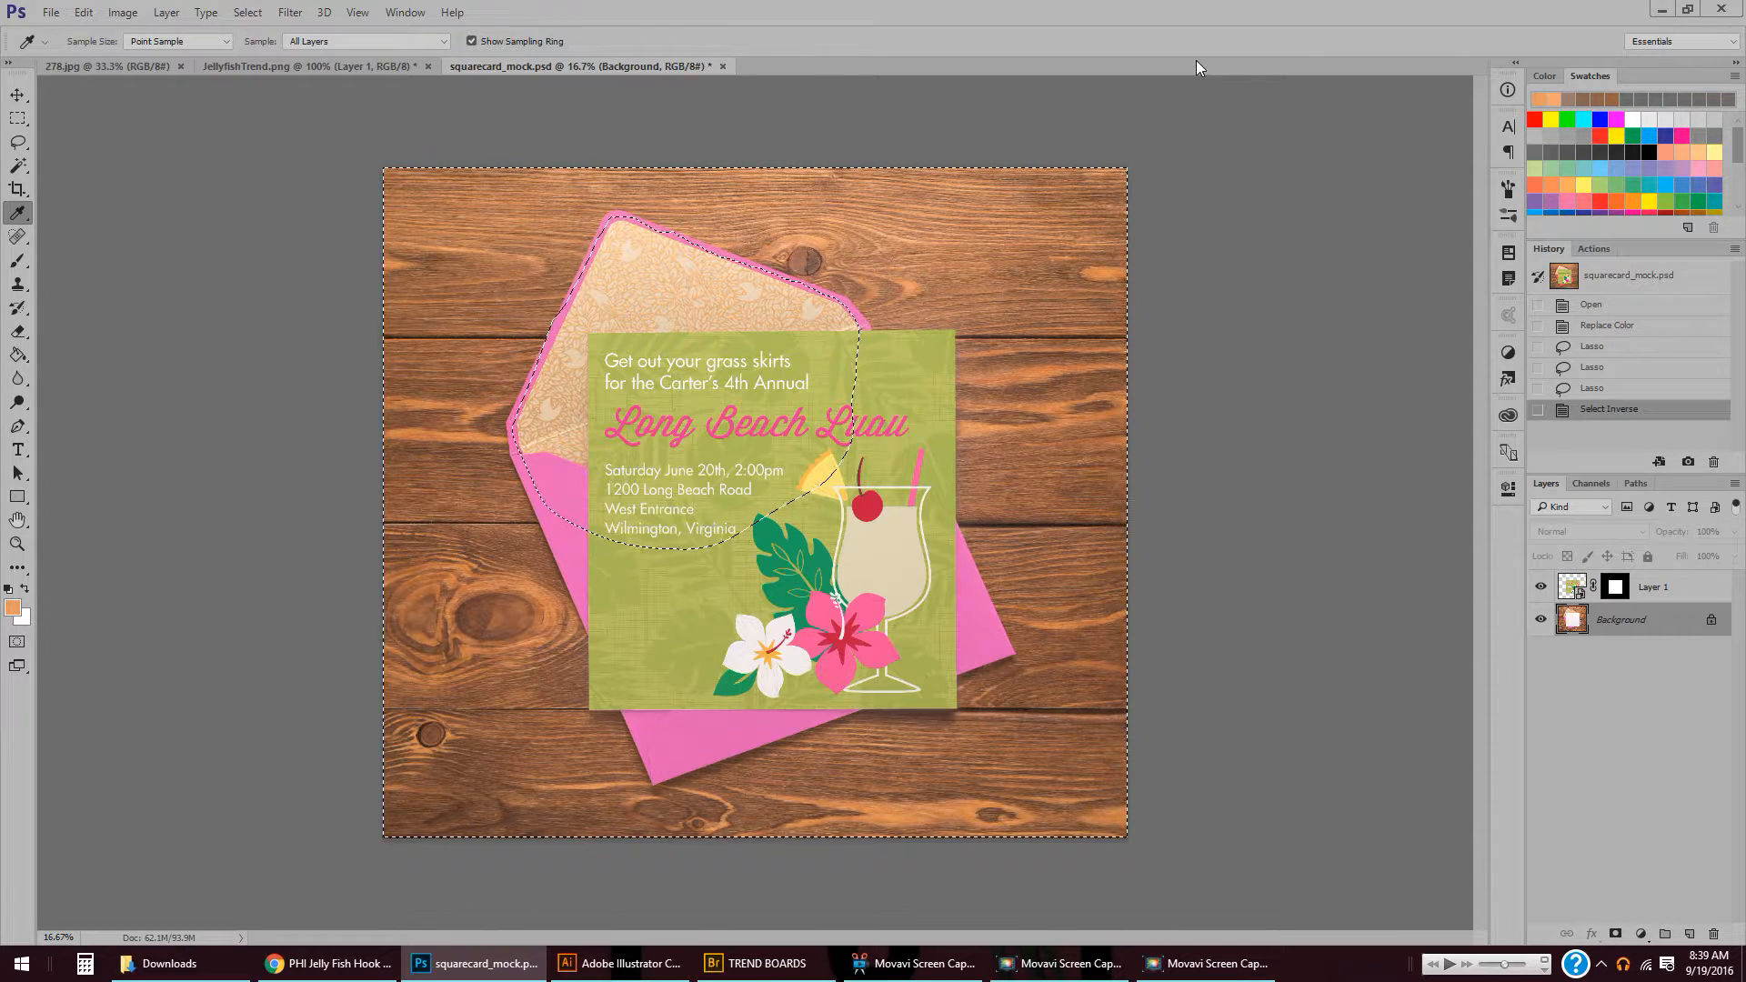
- Try Replace Color on the wood background, adding two more brown wood samples and setting the fuzziness to 95
{"action": "left_click", "coordinate": [122, 12]}
{"action": "mouse_move", "coordinate": [209, 58]}
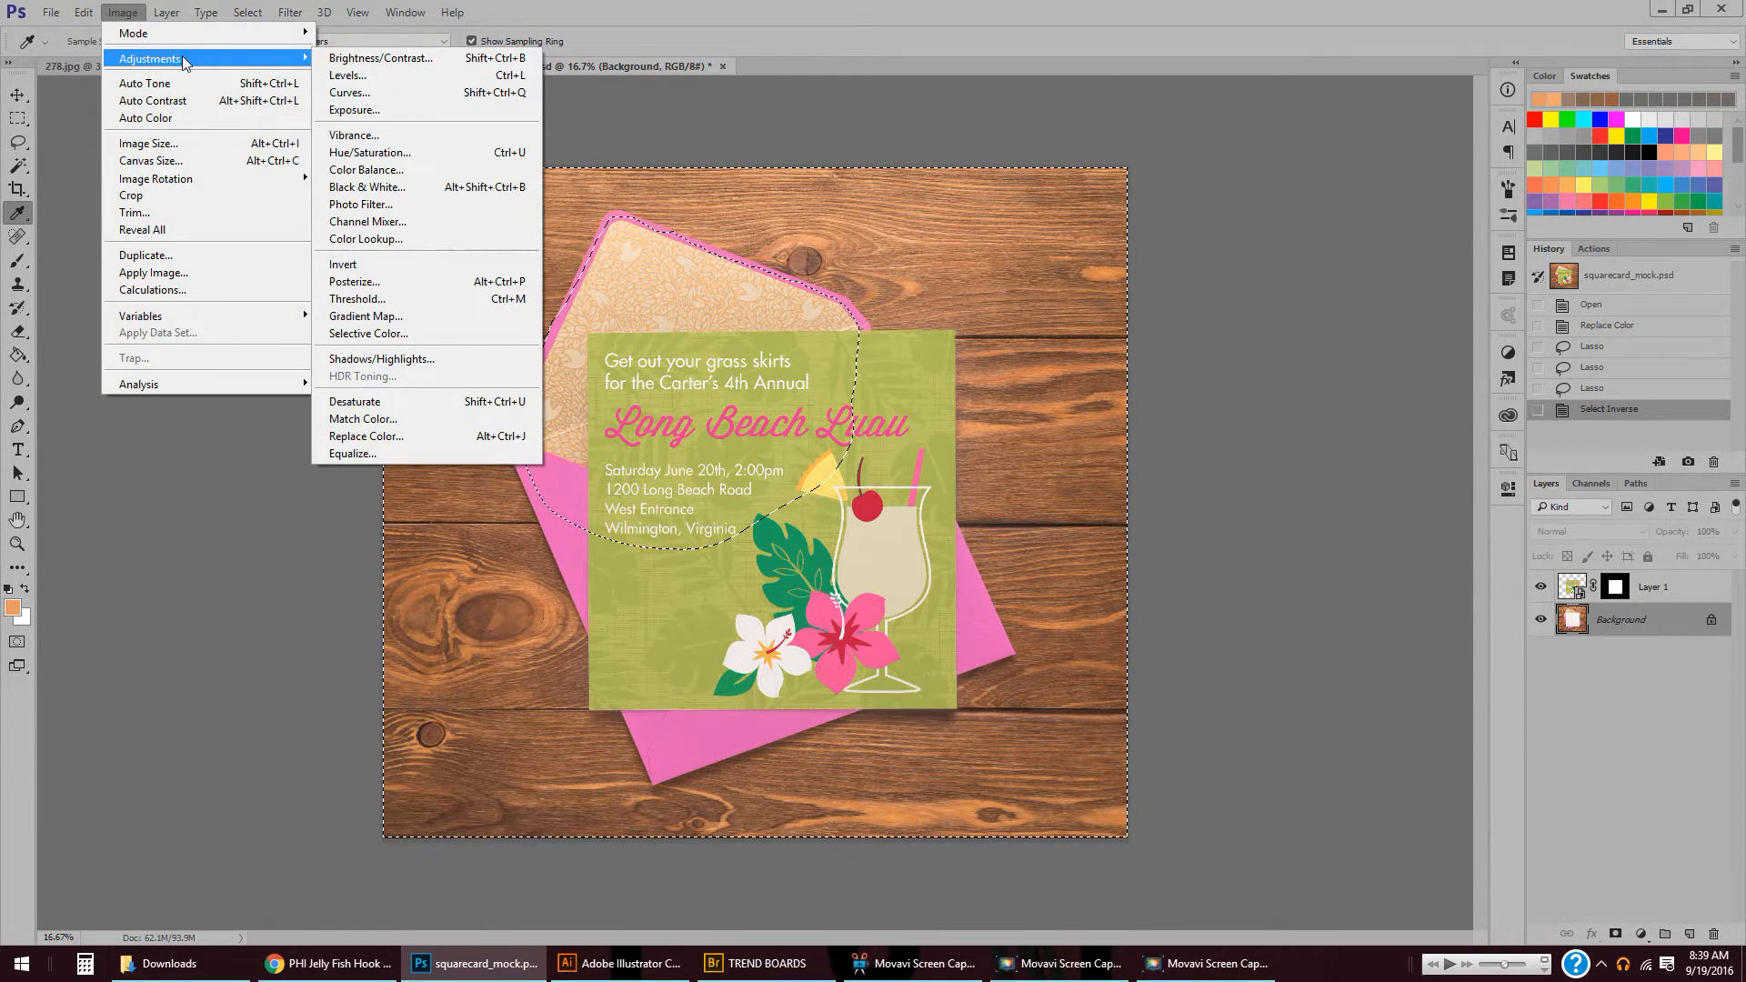
{"action": "left_click", "coordinate": [400, 437]}
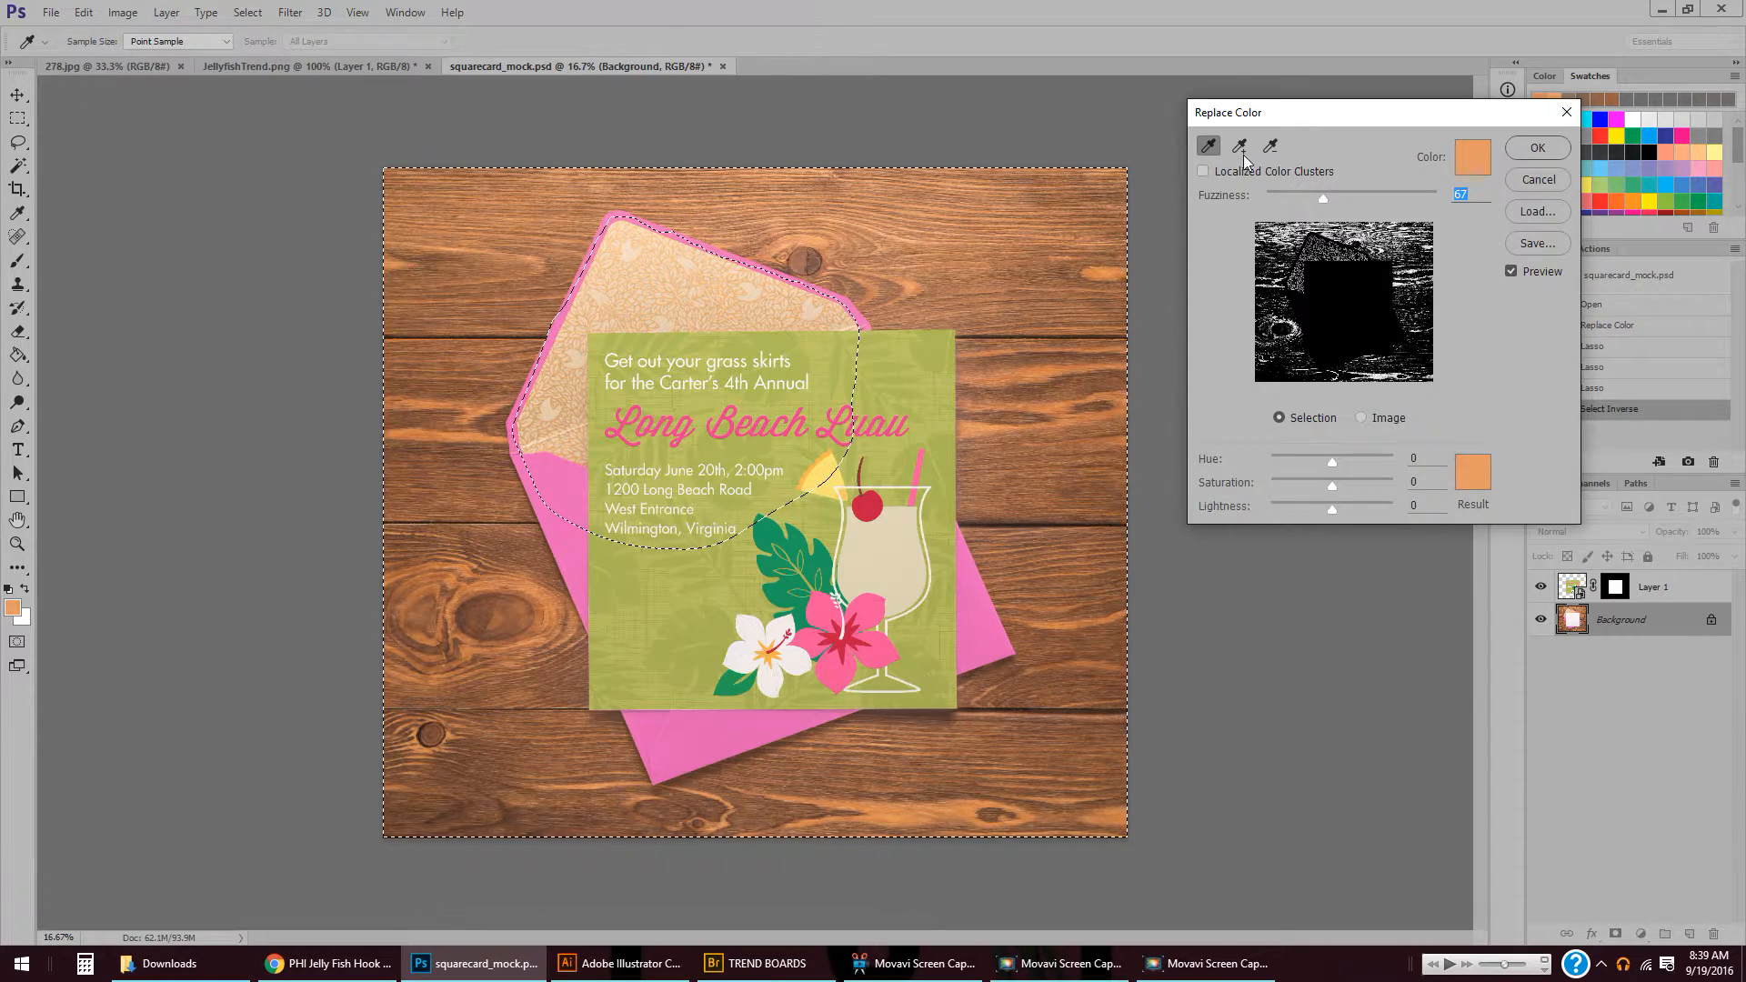
{"action": "key", "text": "shift"}
{"action": "left_click", "coordinate": [993, 278]}
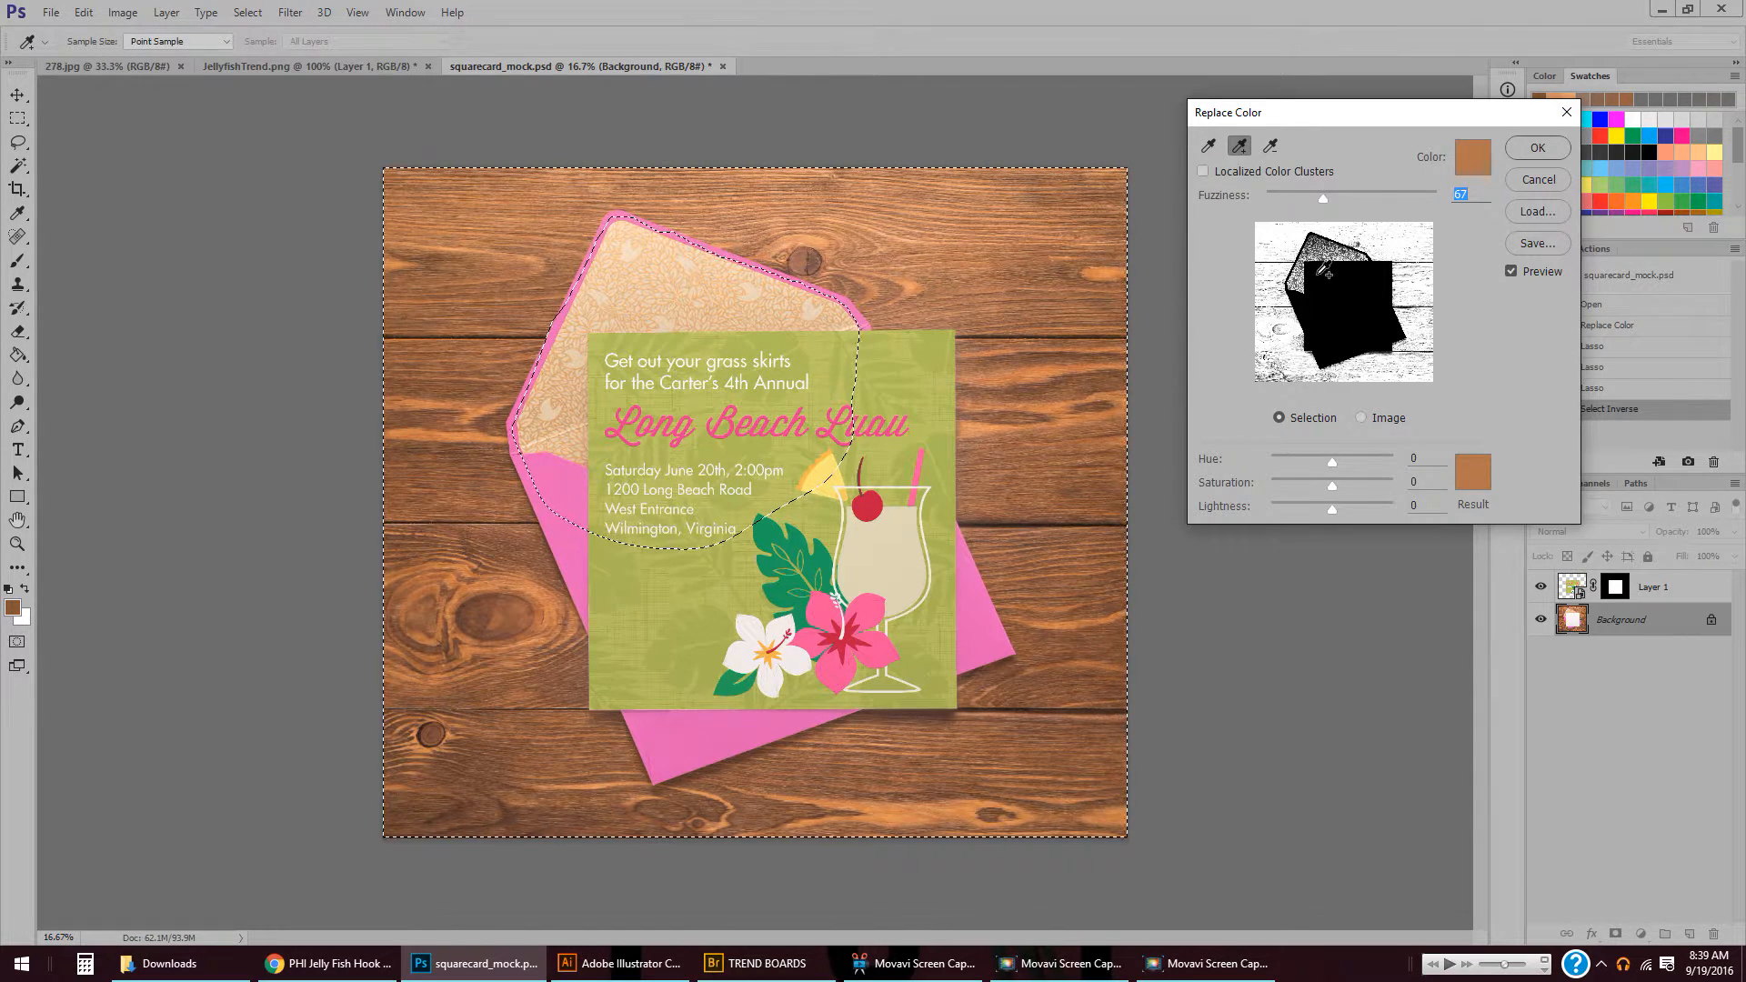
{"action": "left_click", "coordinate": [428, 748]}
{"action": "mouse_move", "coordinate": [1323, 197]}
{"action": "left_mouse_down"}
{"action": "mouse_move", "coordinate": [1361, 198]}
{"action": "mouse_move", "coordinate": [1344, 197]}
{"action": "left_mouse_up"}
- Try saturation -70 on the wood with lightness -87, +73, -17 and +19, and discard the colour replacement
{"action": "left_click", "coordinate": [1290, 482]}
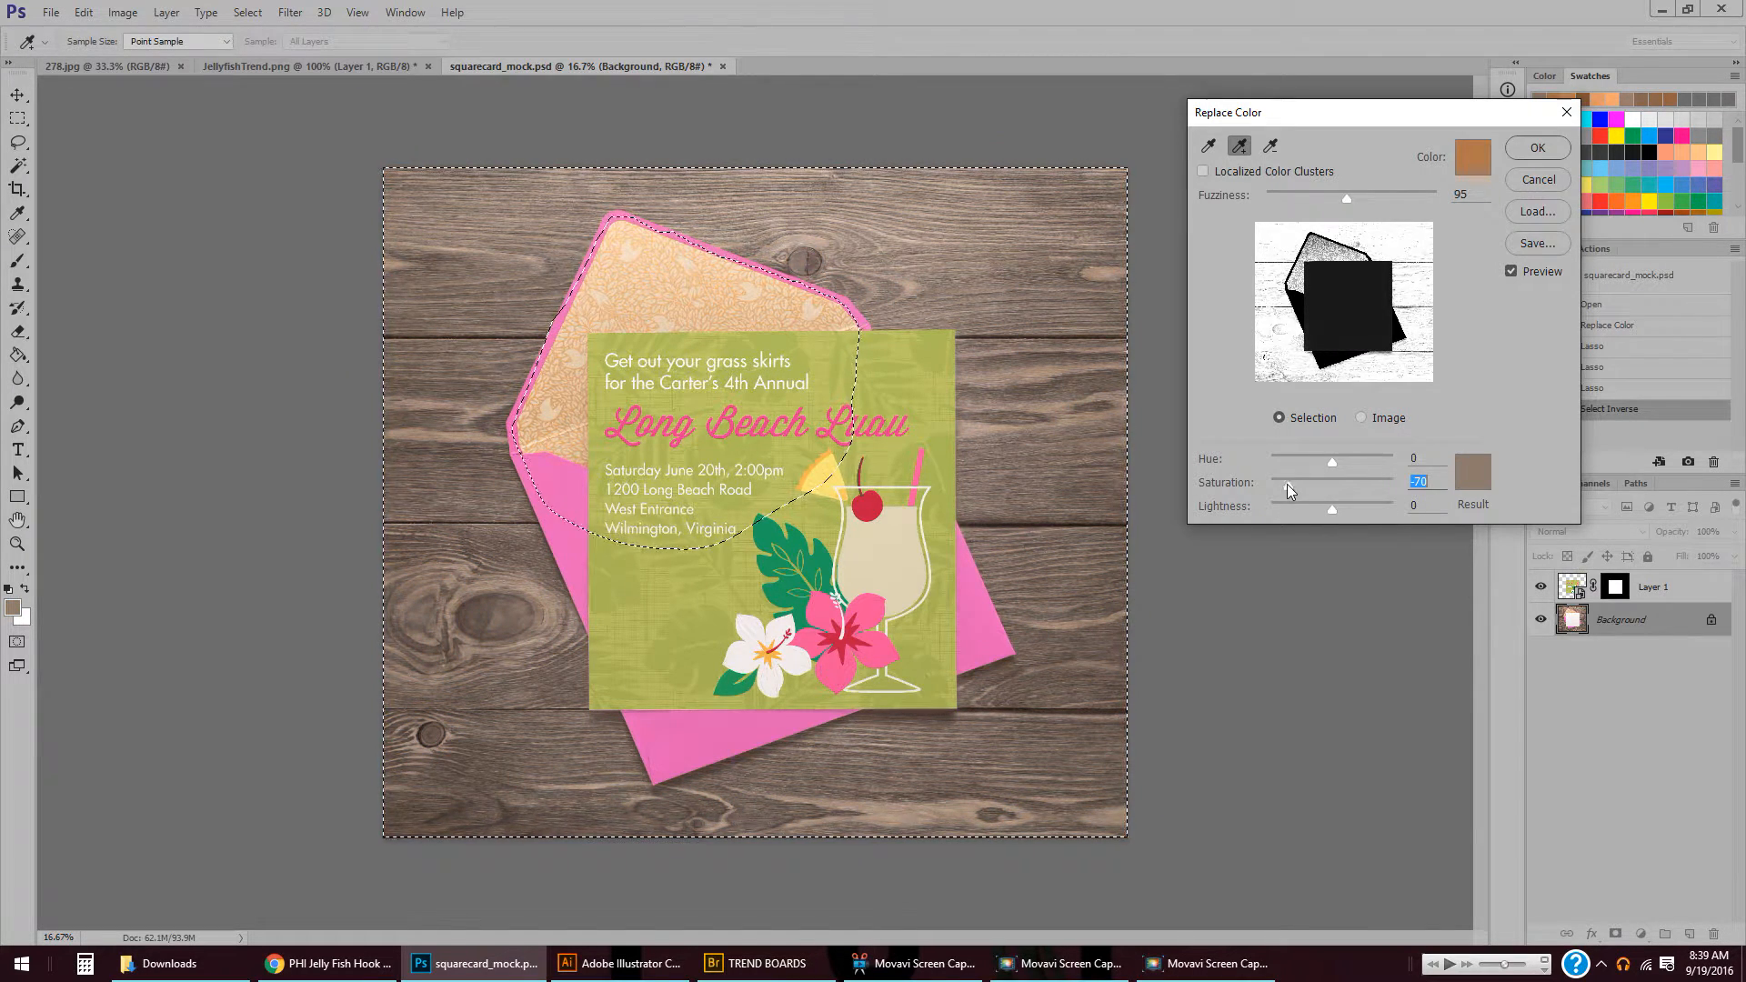
{"action": "left_click_drag", "start_coordinate": [1279, 509], "coordinate": [1314, 509]}
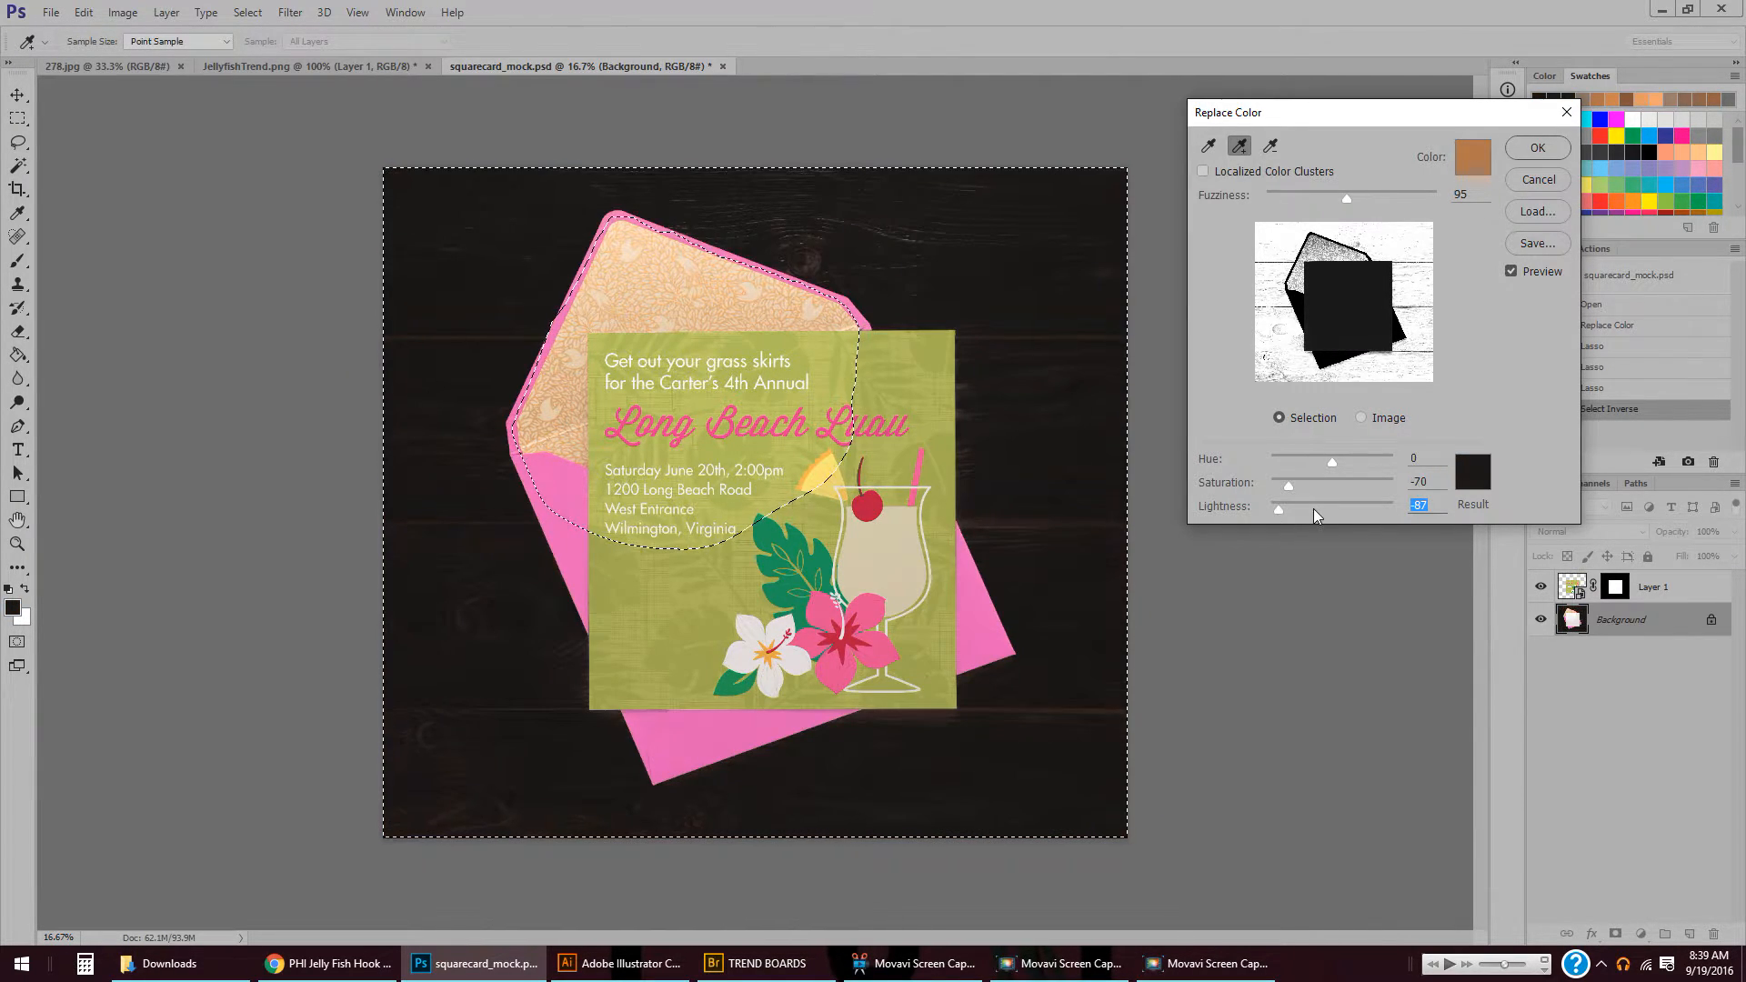
{"action": "left_click", "coordinate": [1372, 522]}
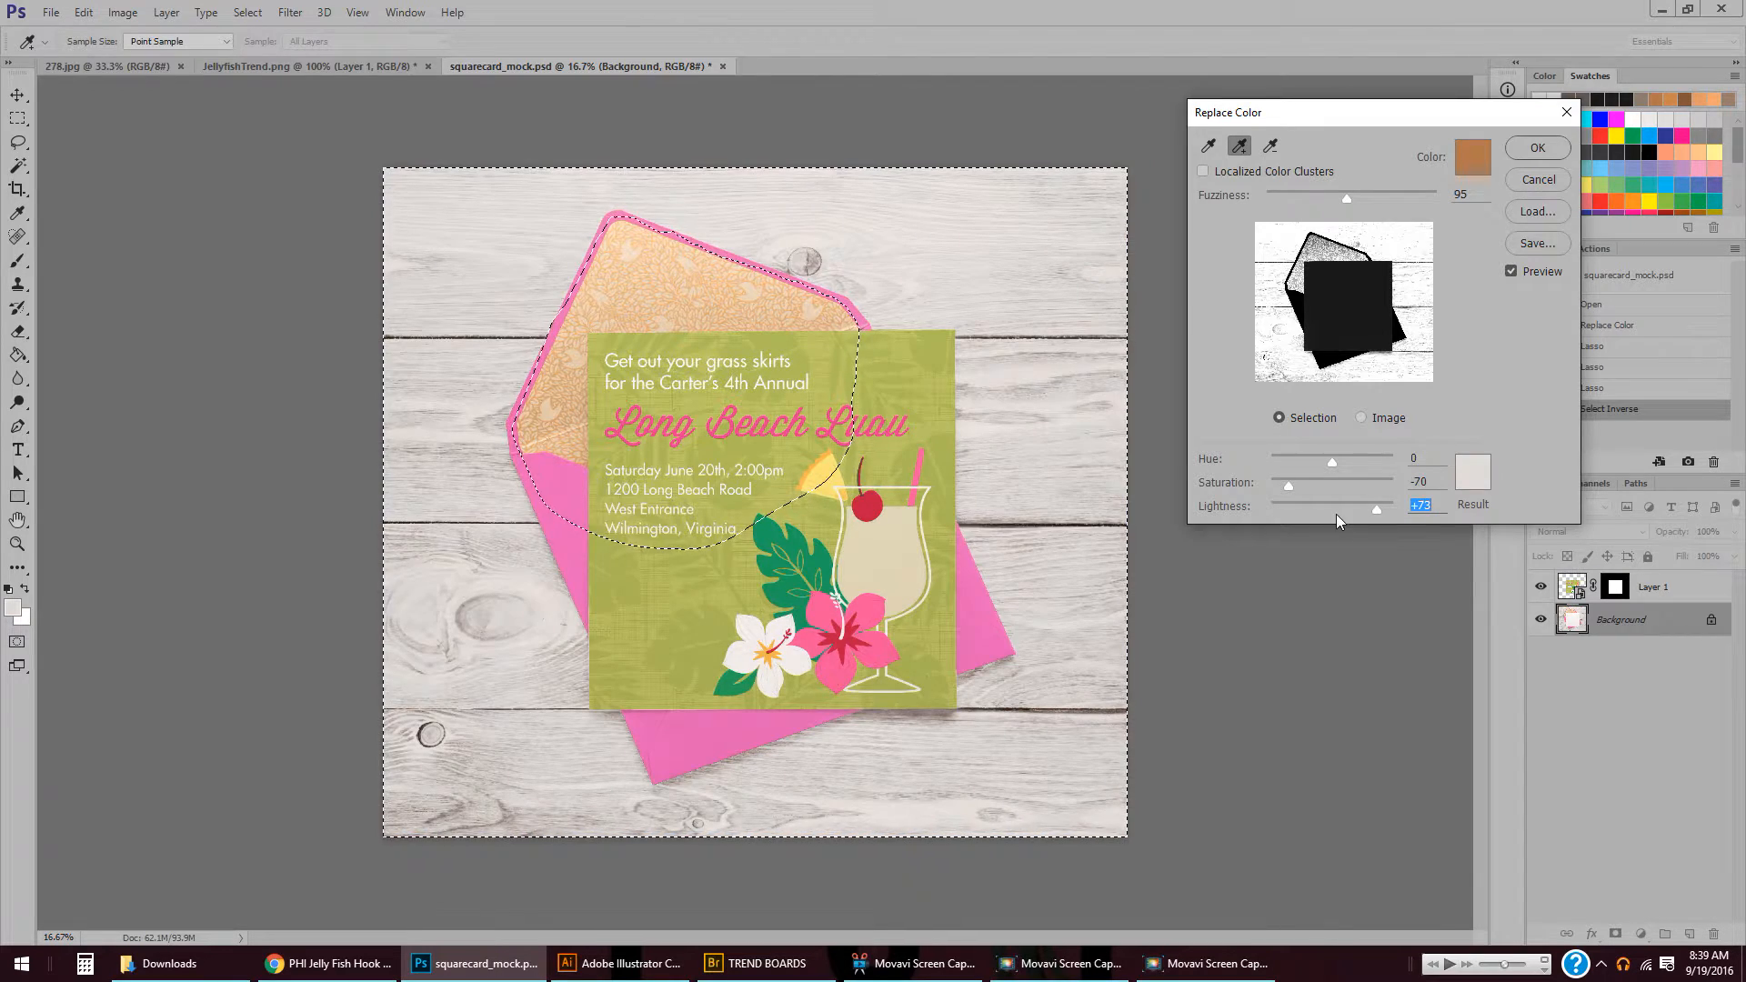
{"action": "left_click", "coordinate": [1324, 510]}
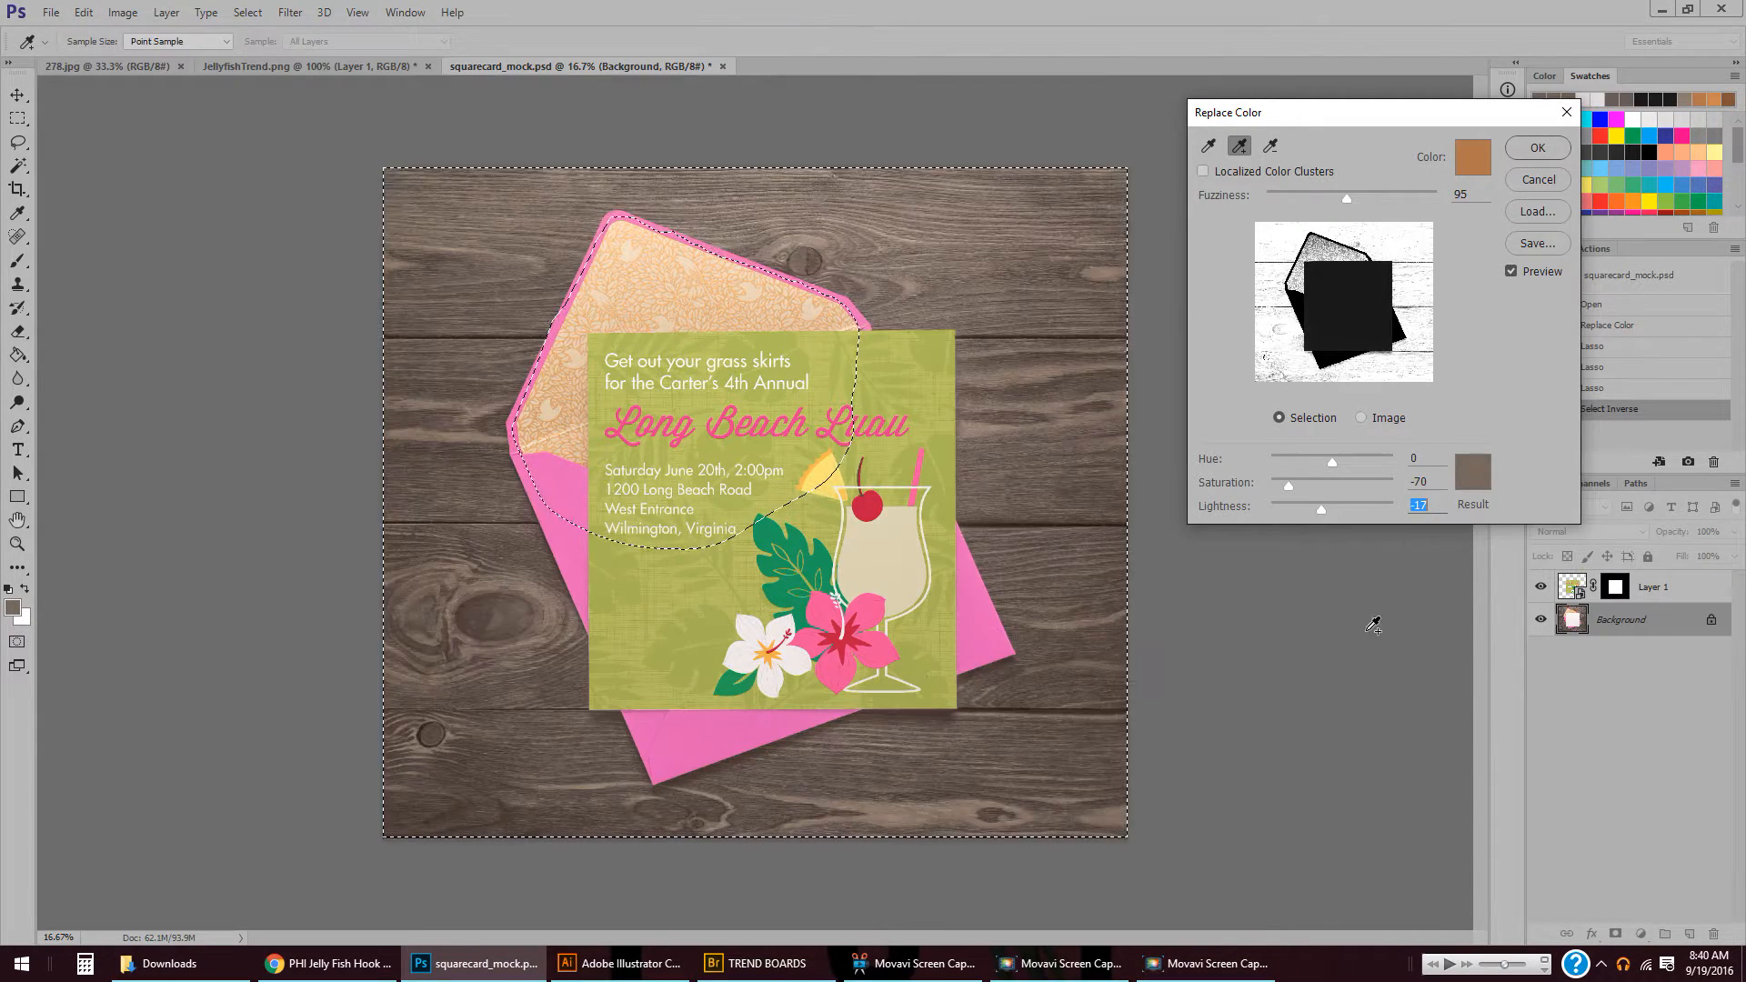
{"action": "left_click", "coordinate": [1343, 509]}
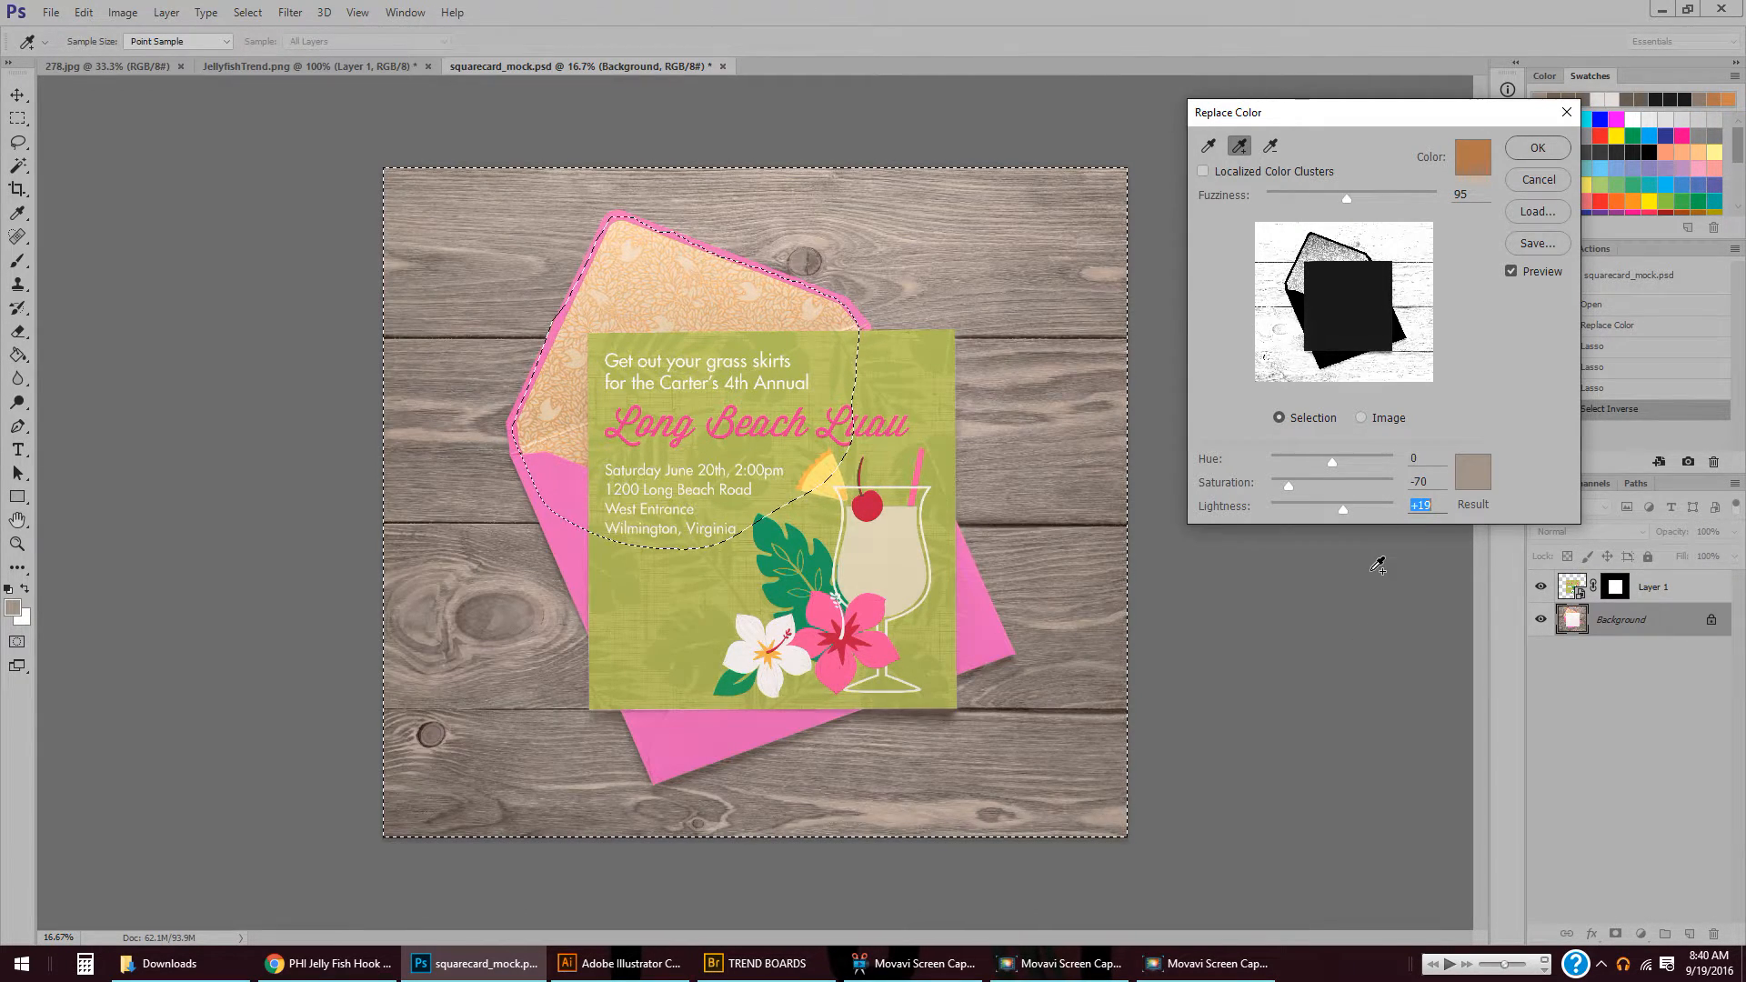
{"action": "left_click", "coordinate": [1558, 116]}
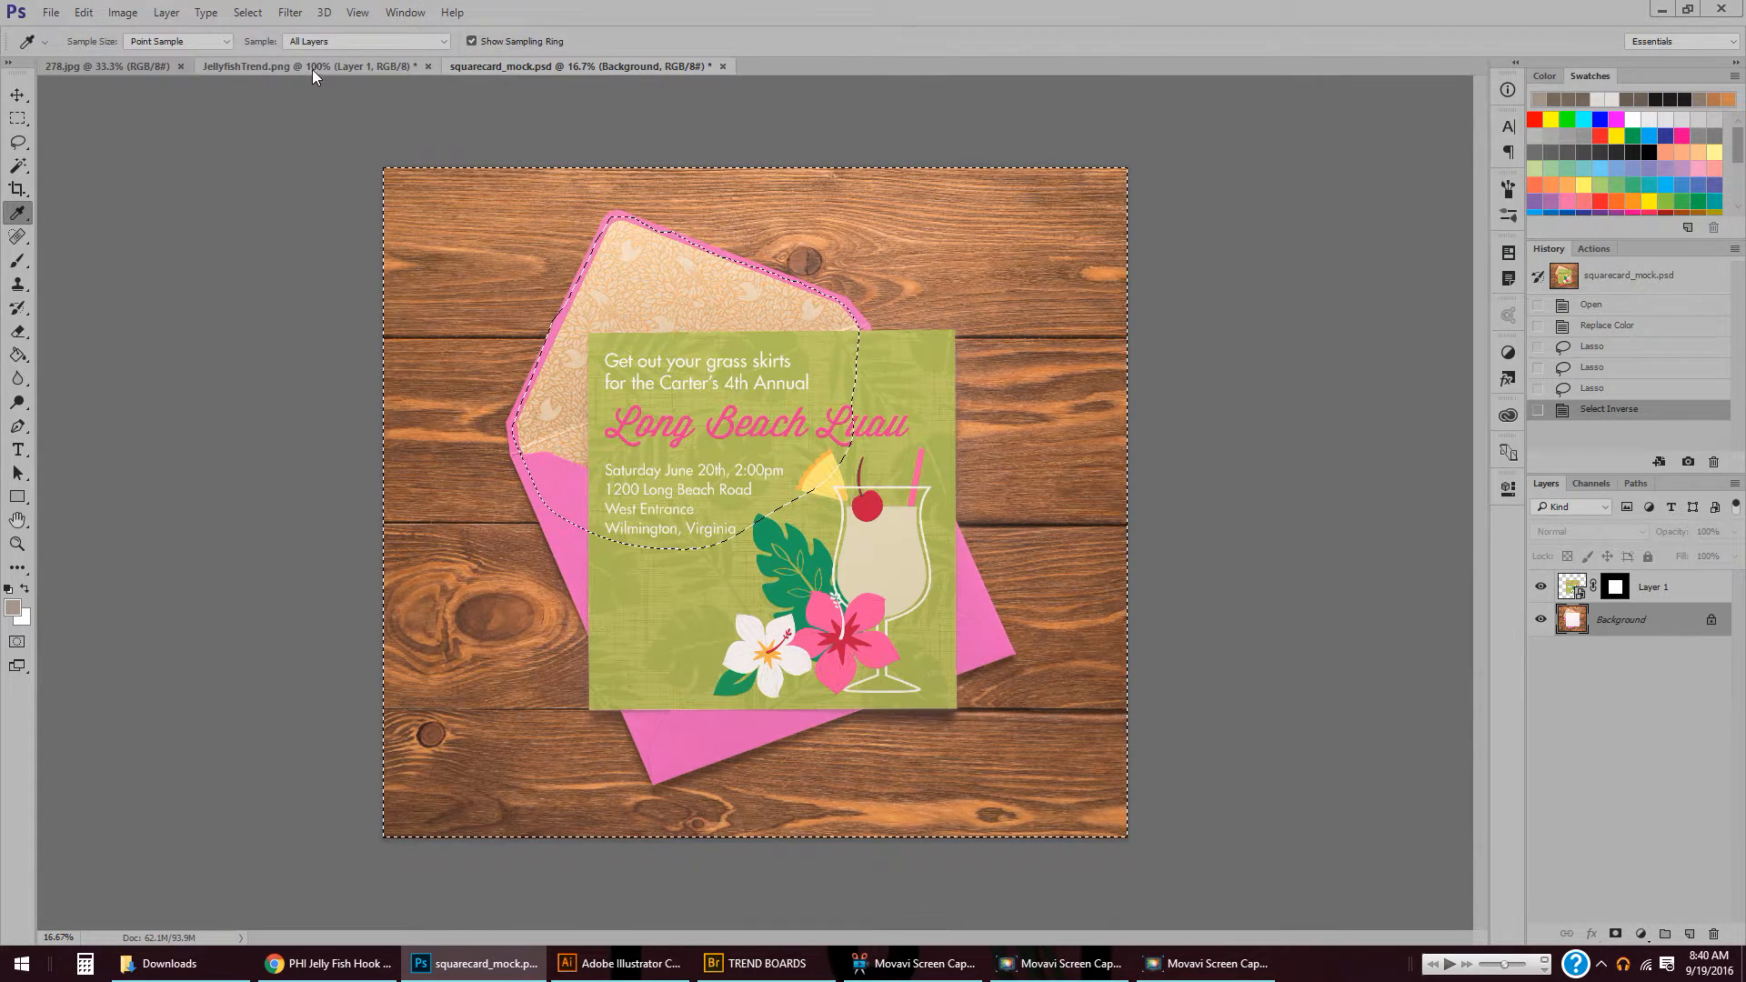
- Compare the pillow on the JellyfishTrend.png trend board with Layer 1 shown and hidden
{"action": "left_click", "coordinate": [312, 68]}
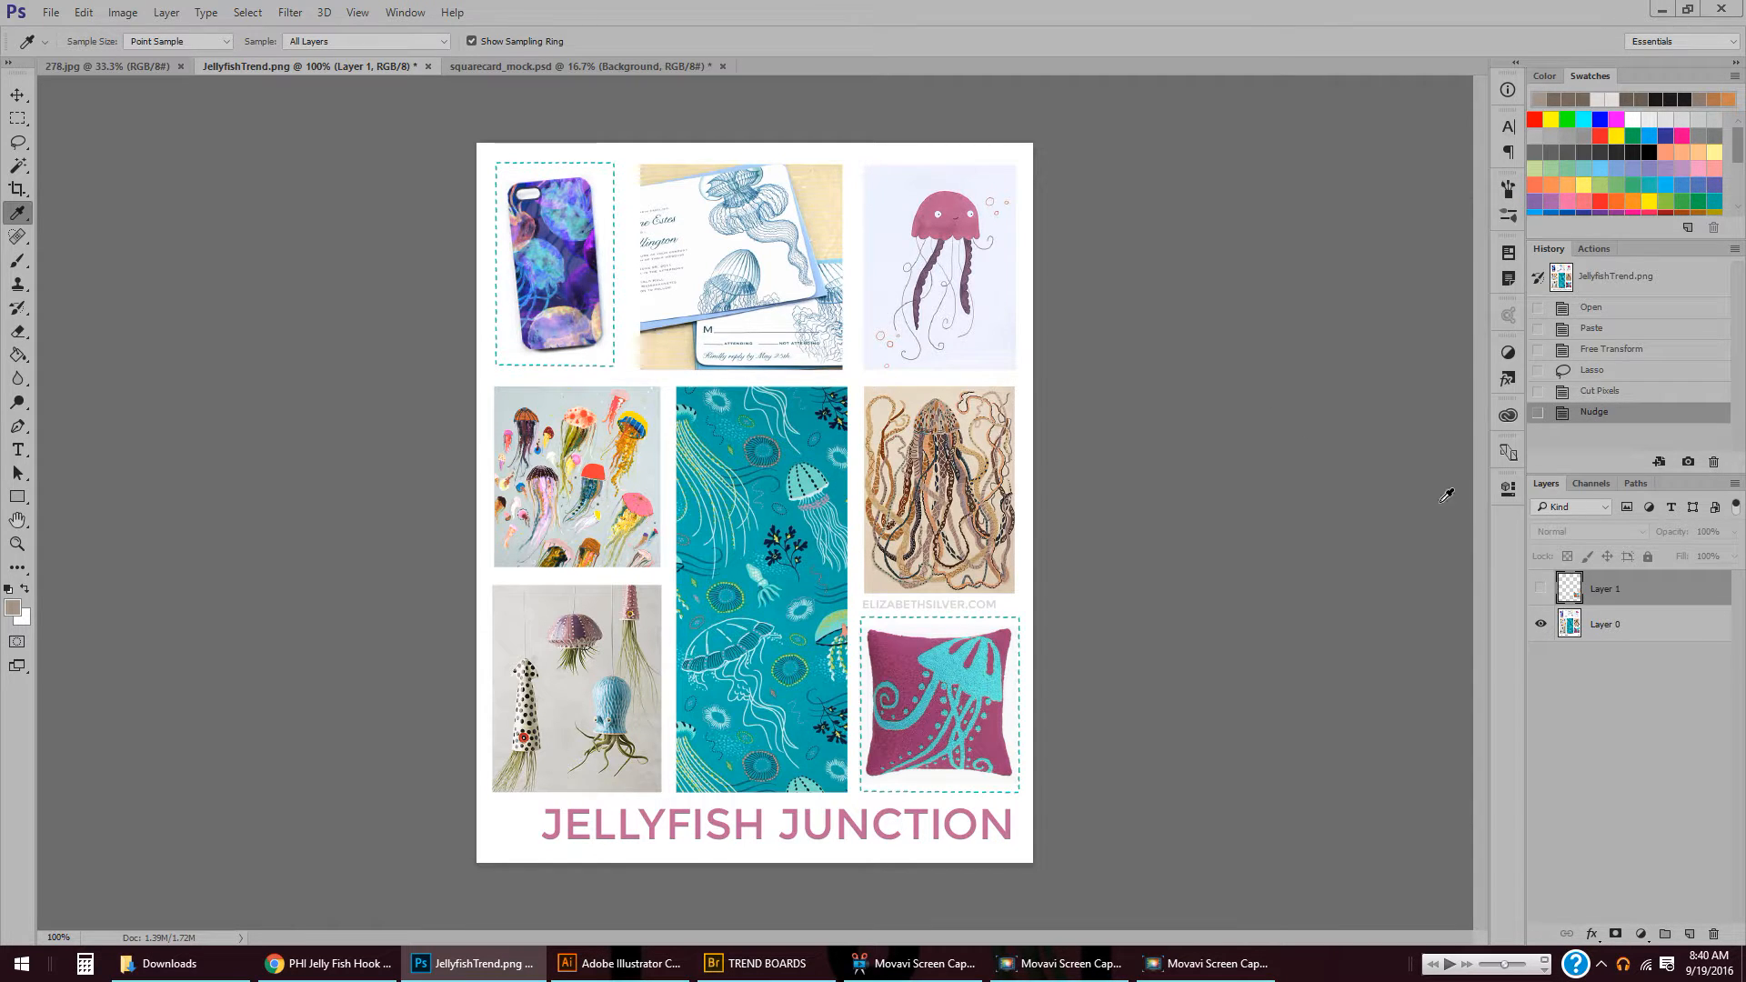
{"action": "left_click", "coordinate": [1541, 589]}
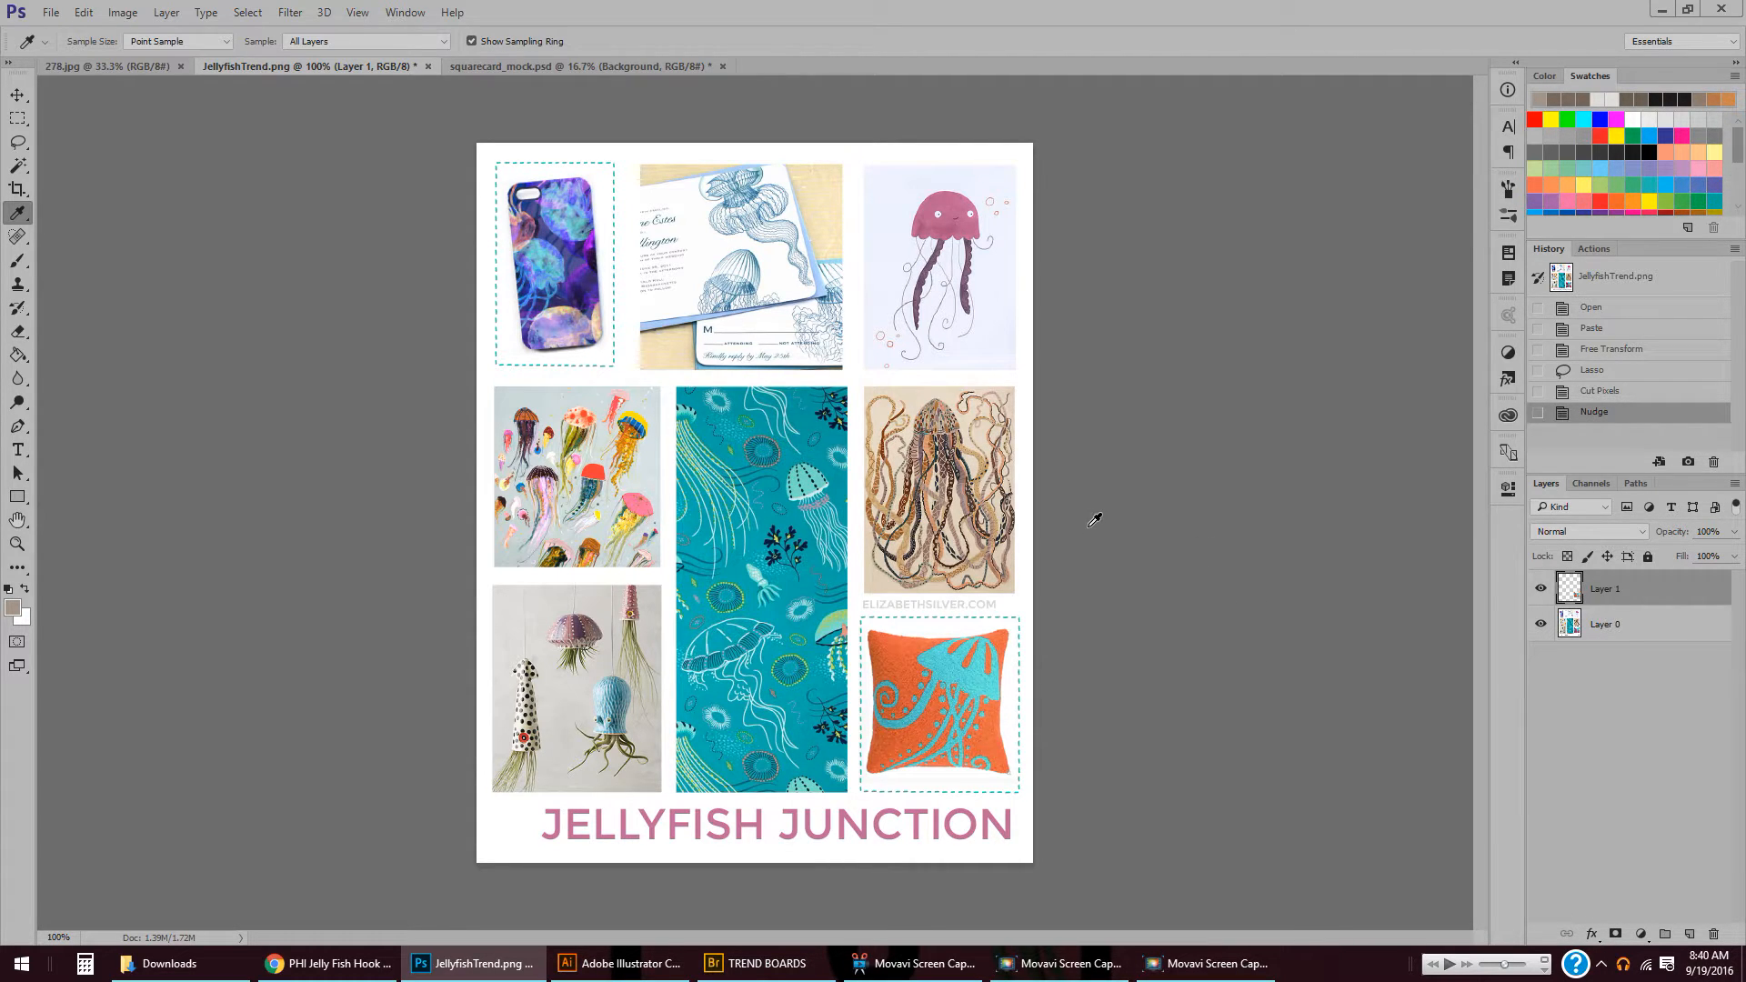
{"action": "left_click", "coordinate": [1540, 589]}
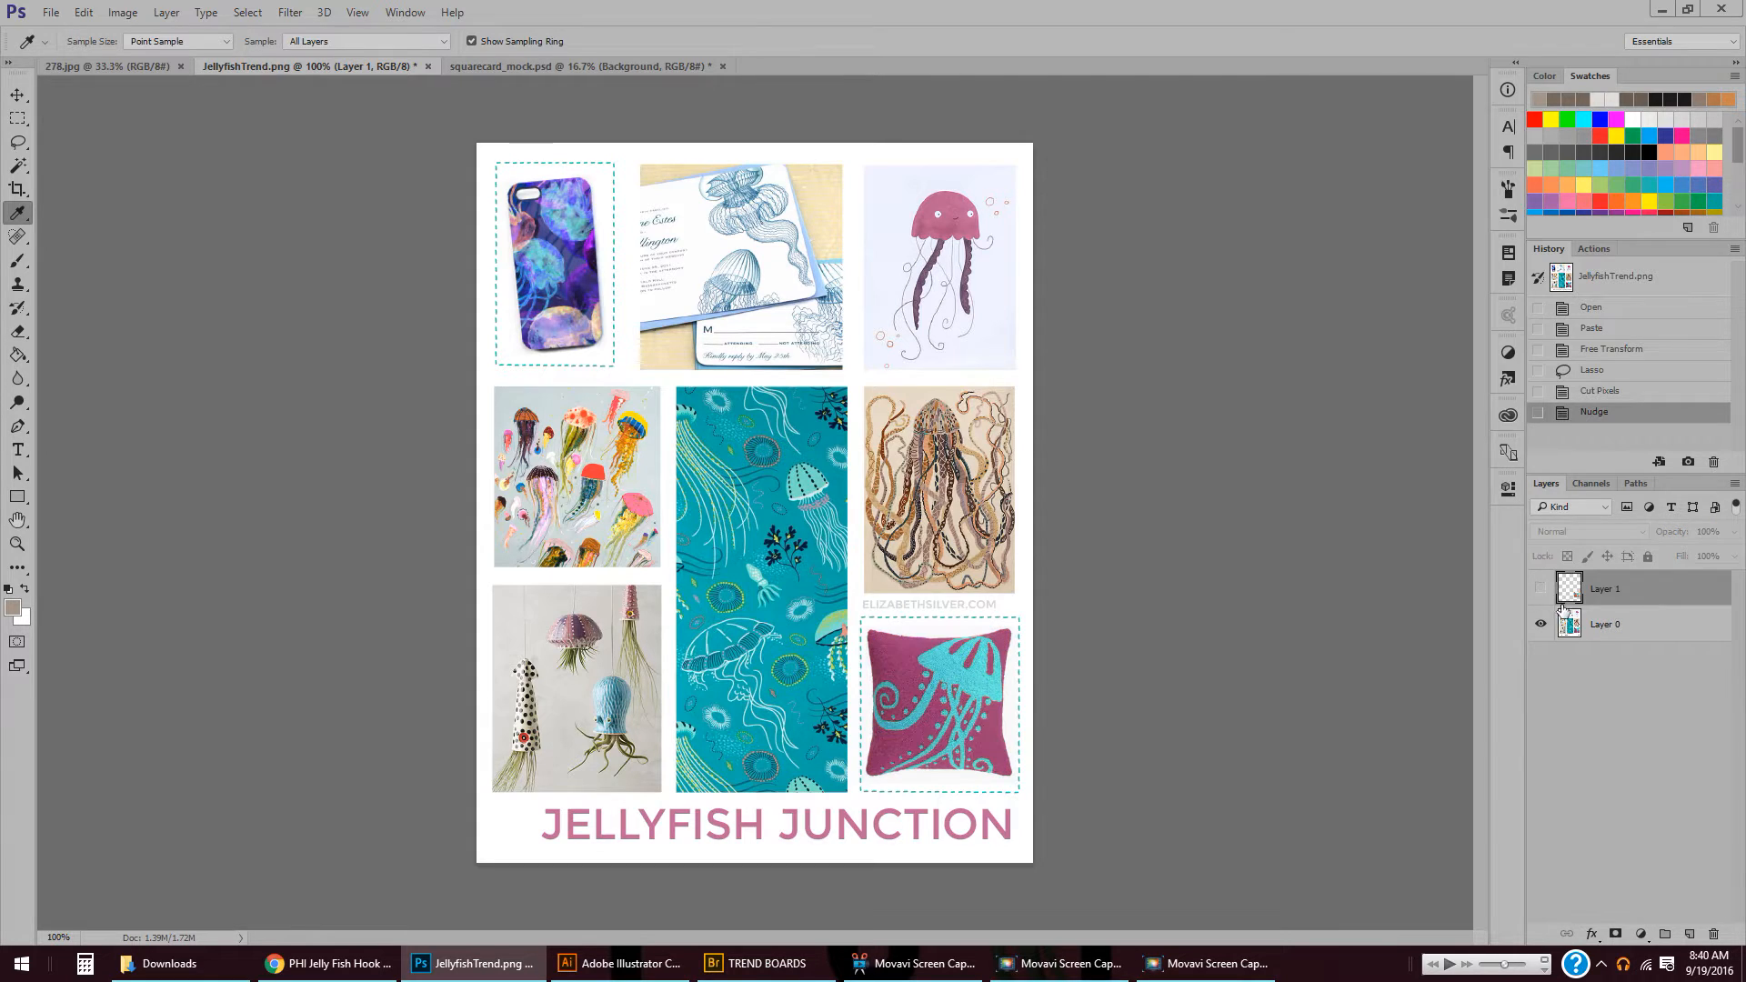